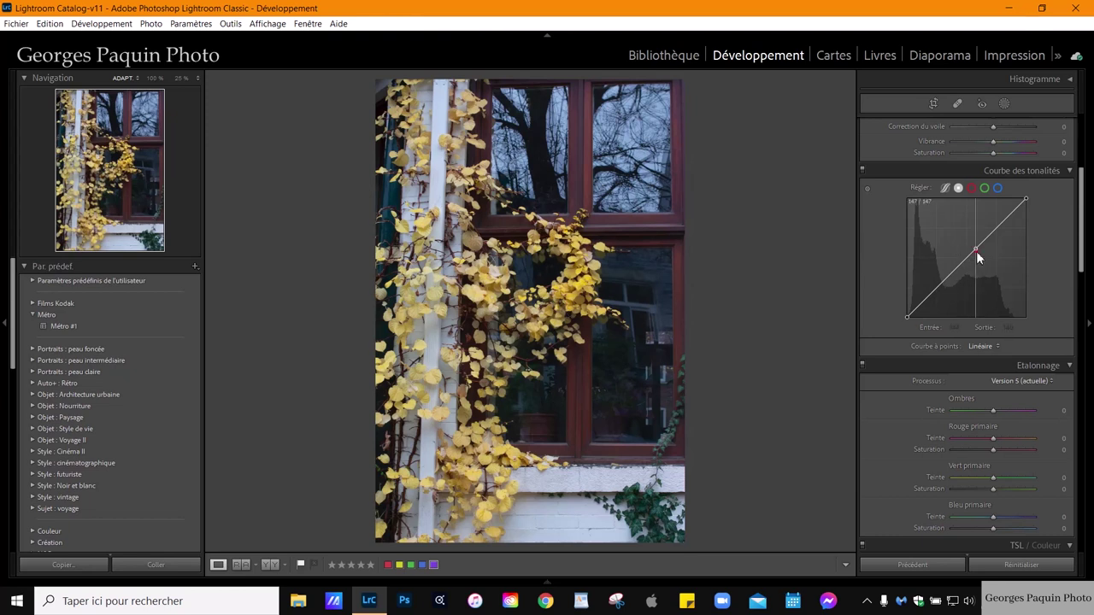
Darken shadows and midtones on the RGB tone curve with points 153/133, 60/43 and 212/214.
{"action": "left_click_drag", "start_coordinate": [976, 251], "coordinate": [979, 254]}
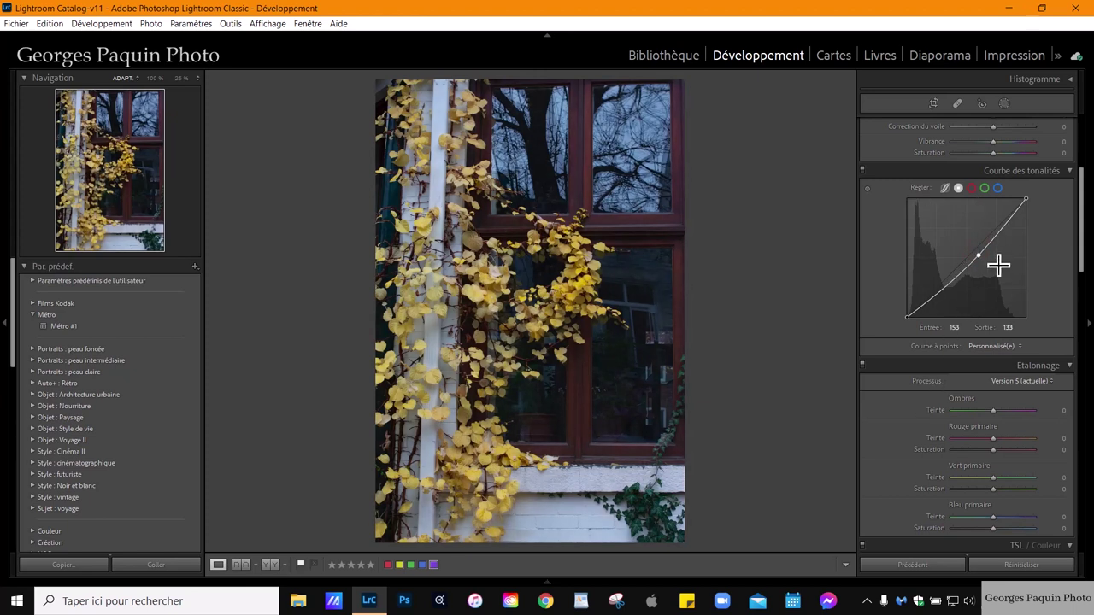
{"action": "left_click_drag", "start_coordinate": [936, 295], "coordinate": [930, 305]}
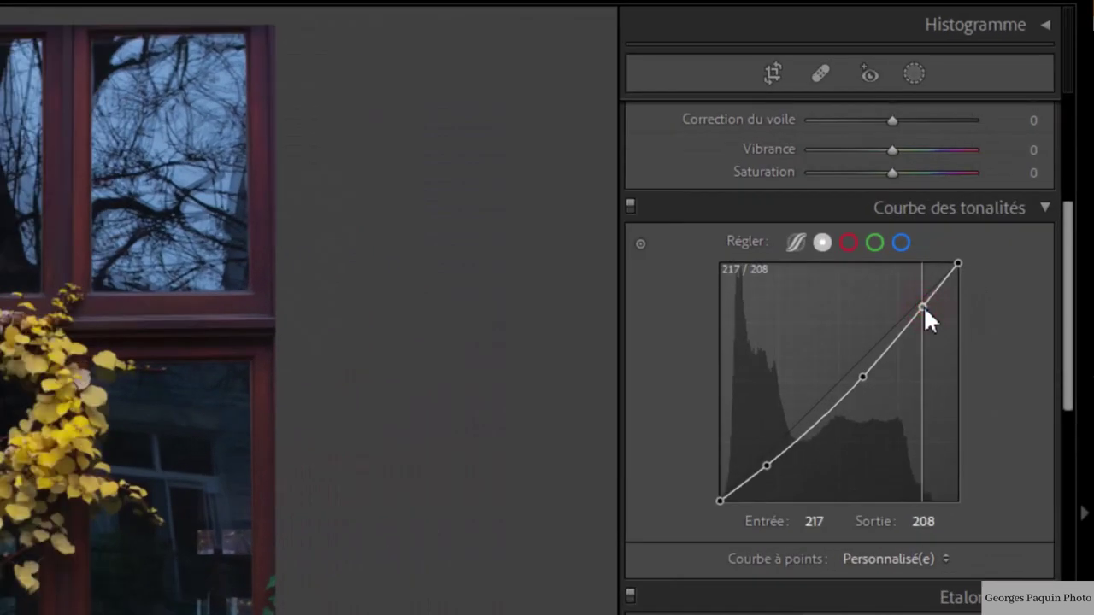
{"action": "left_click_drag", "start_coordinate": [923, 308], "coordinate": [920, 301]}
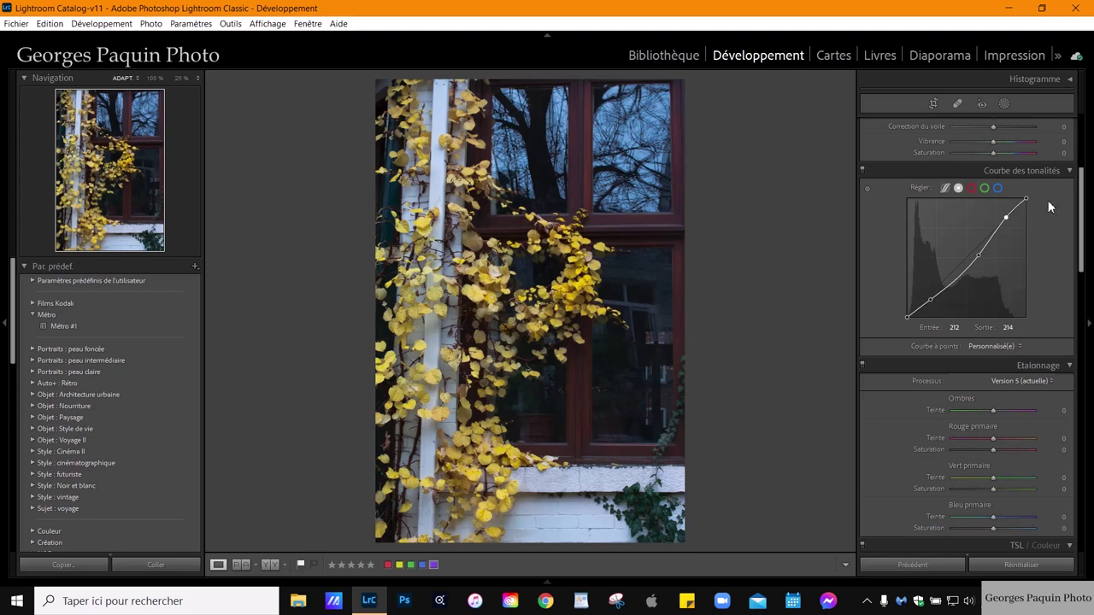
{"action": "left_click", "coordinate": [998, 189]}
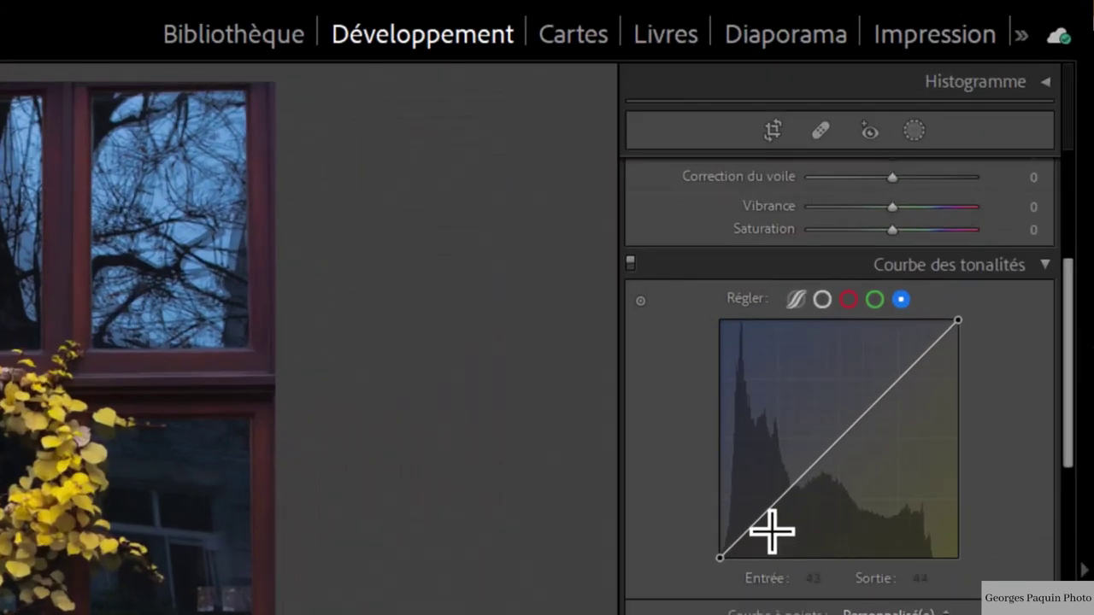
Lift the blue channel curve with points at 40/47 and 163/166.
{"action": "key", "text": "alt"}
{"action": "mouse_move", "coordinate": [758, 517]}
{"action": "left_mouse_down"}
{"action": "mouse_move", "coordinate": [747, 496]}
{"action": "mouse_move", "coordinate": [744, 505]}
{"action": "left_mouse_up"}
{"action": "key", "text": "alt"}
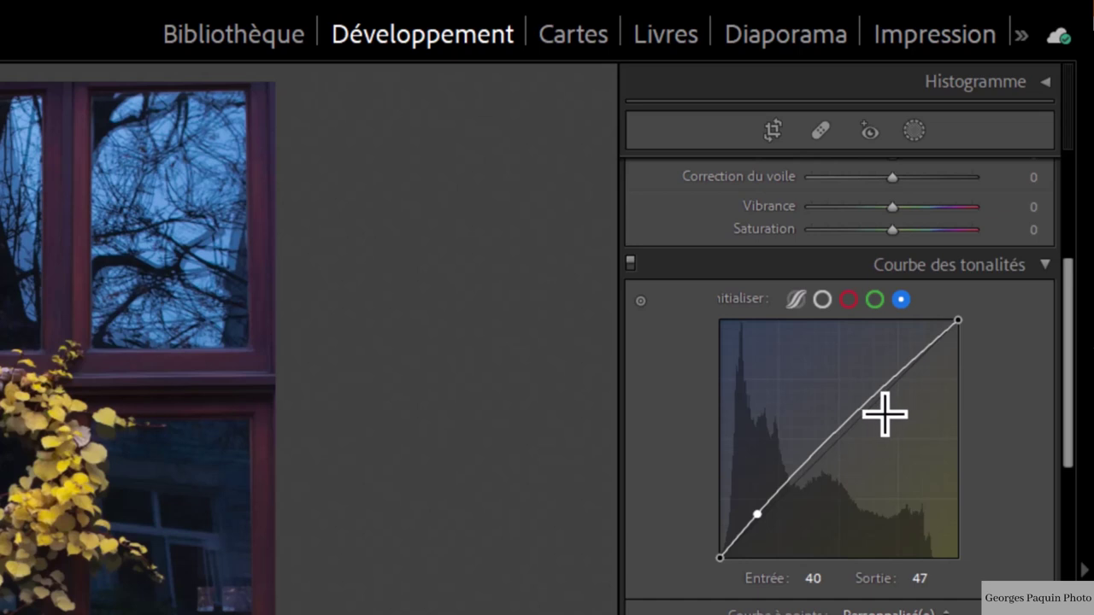
{"action": "left_click", "coordinate": [871, 399]}
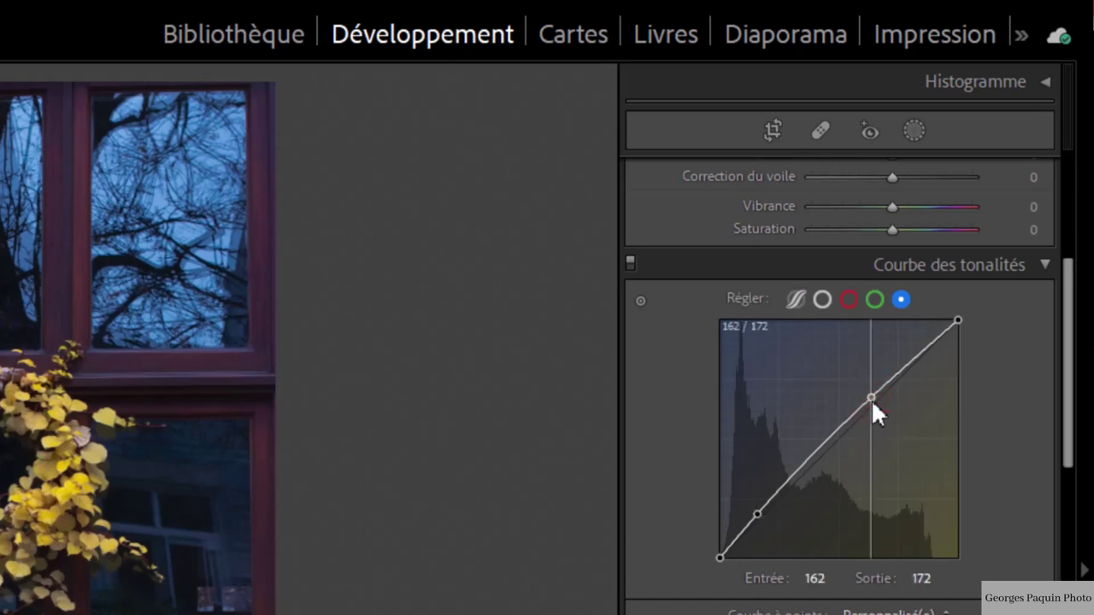
{"action": "left_click_drag", "start_coordinate": [872, 415], "coordinate": [879, 437]}
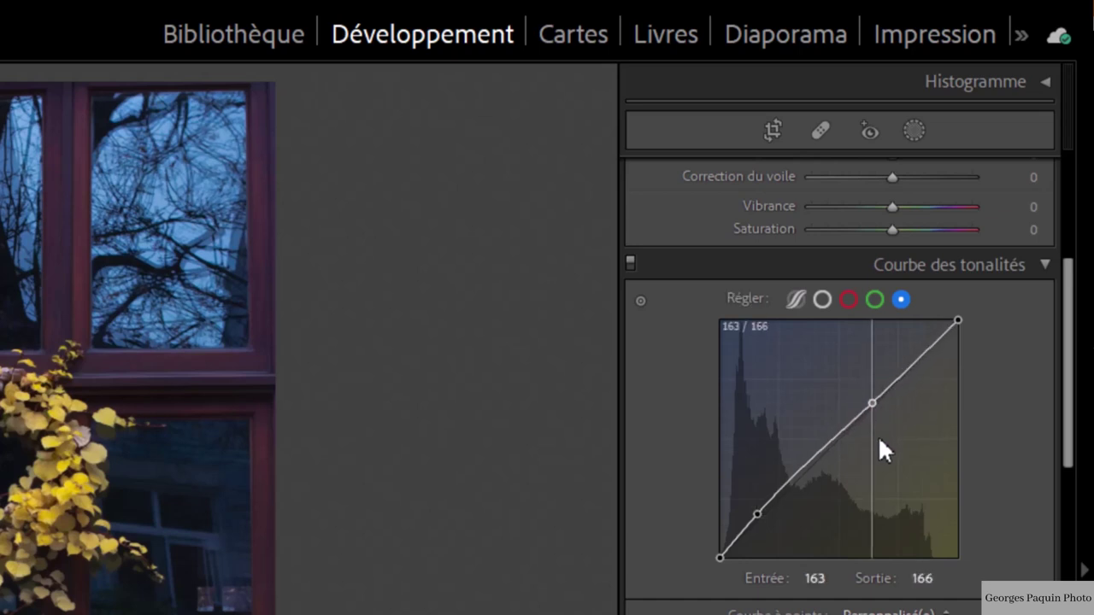
{"action": "key", "text": "alt"}
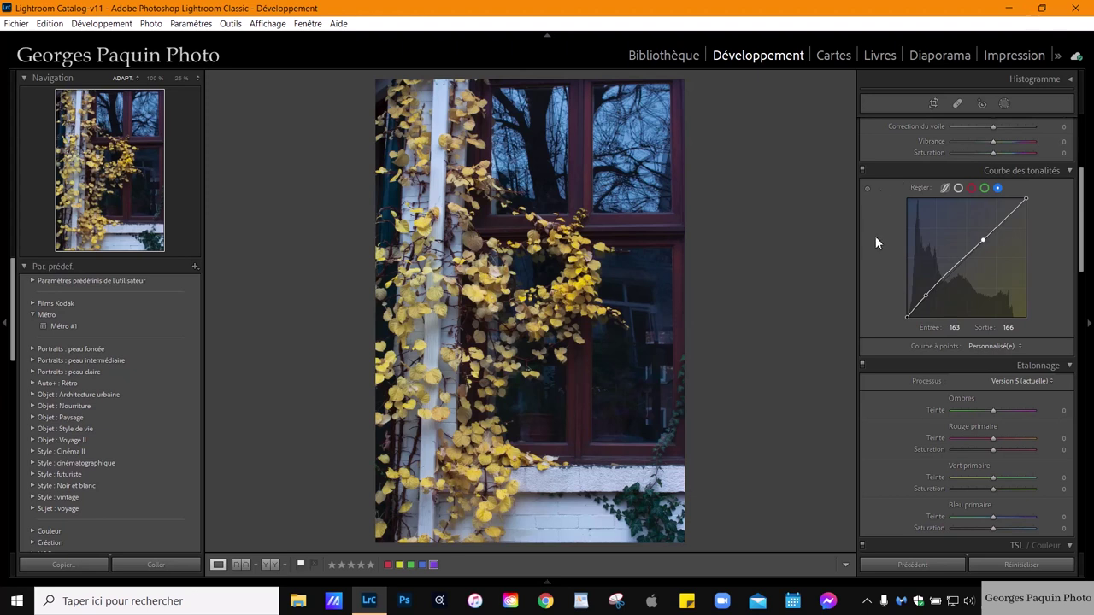
{"action": "left_click", "coordinate": [972, 188]}
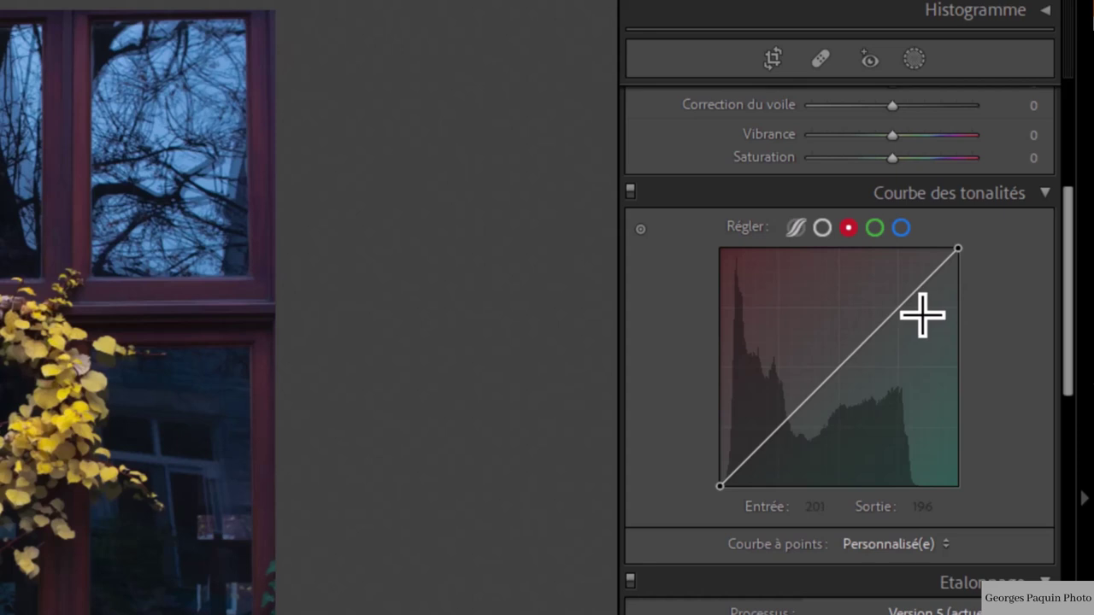
Pull the red curve's highlights from 203 to 198 and anchor the darker tones at 94/94.
{"action": "left_click", "coordinate": [909, 299]}
{"action": "left_click_drag", "start_coordinate": [911, 302], "coordinate": [921, 330]}
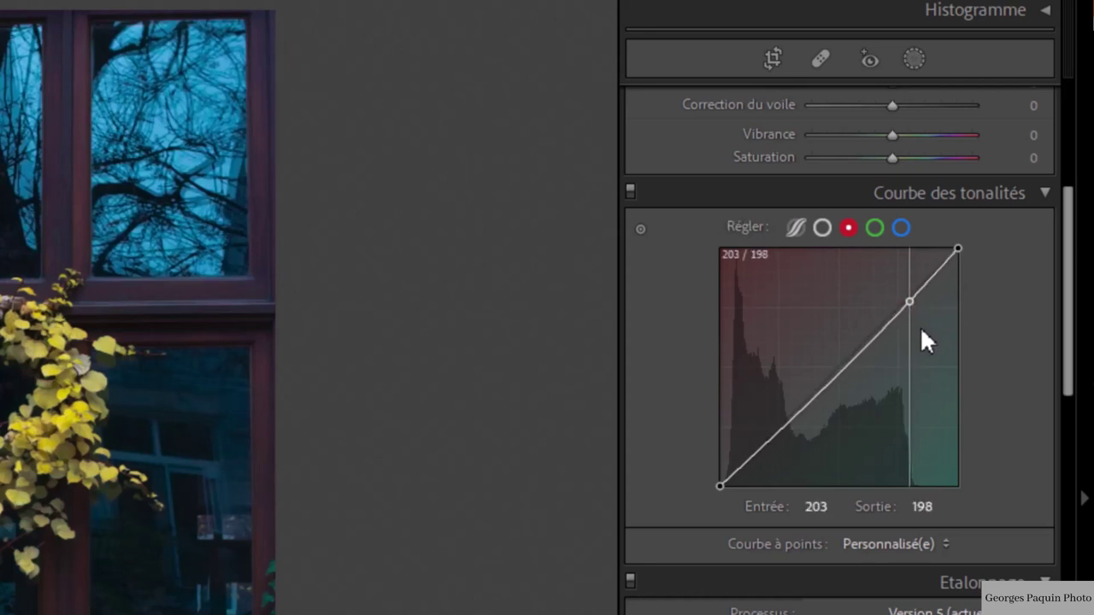
{"action": "key", "text": "alt"}
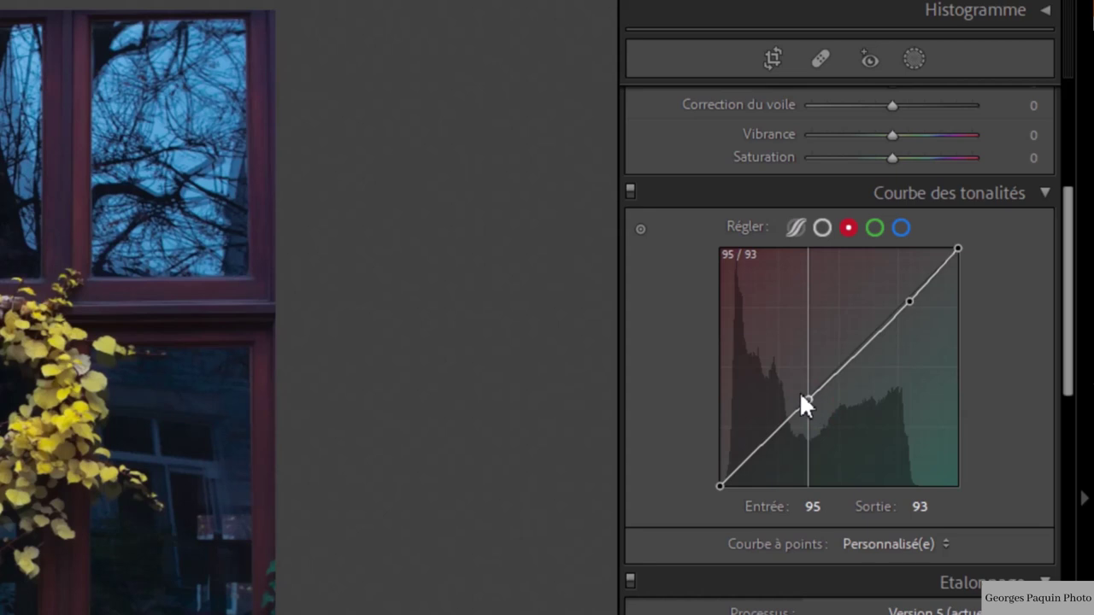
{"action": "left_click", "coordinate": [801, 396]}
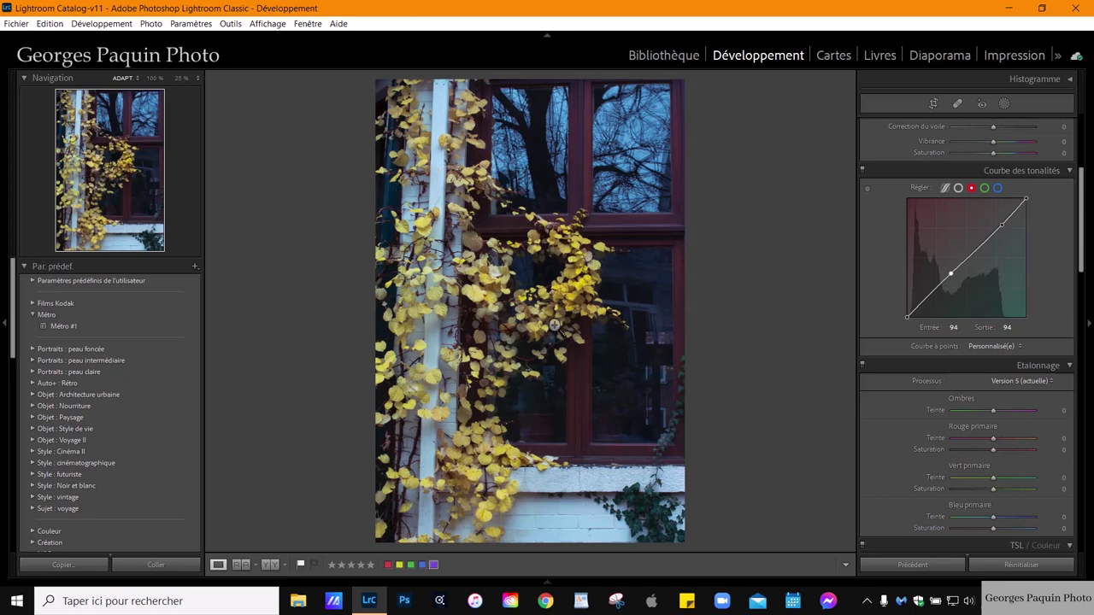
In the Basic panel, set Blacks to -28, Highlights to -70 and Shadows to +41.
{"action": "scroll", "coordinate": [880, 265], "scroll_direction": "up", "scroll_amount": 5}
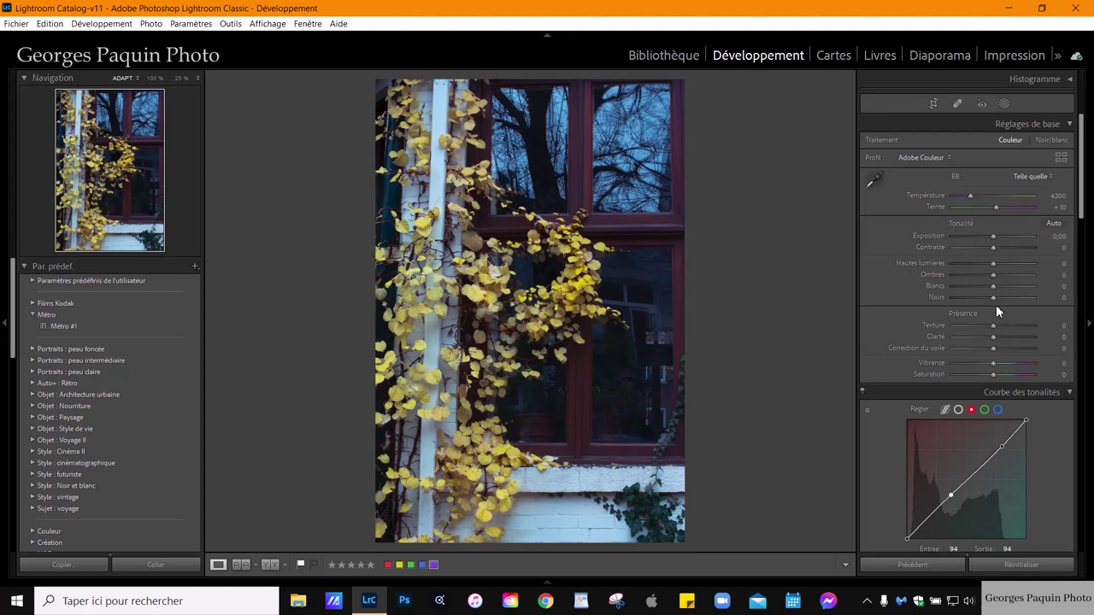
{"action": "left_click_drag", "start_coordinate": [995, 298], "coordinate": [980, 314]}
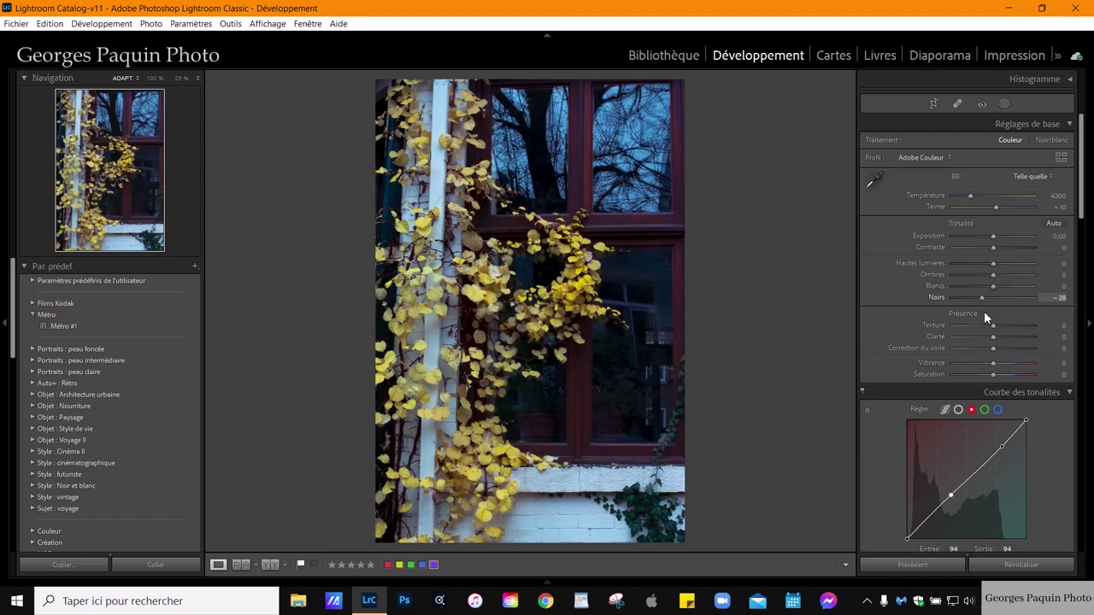
{"action": "left_click_drag", "start_coordinate": [993, 265], "coordinate": [971, 282]}
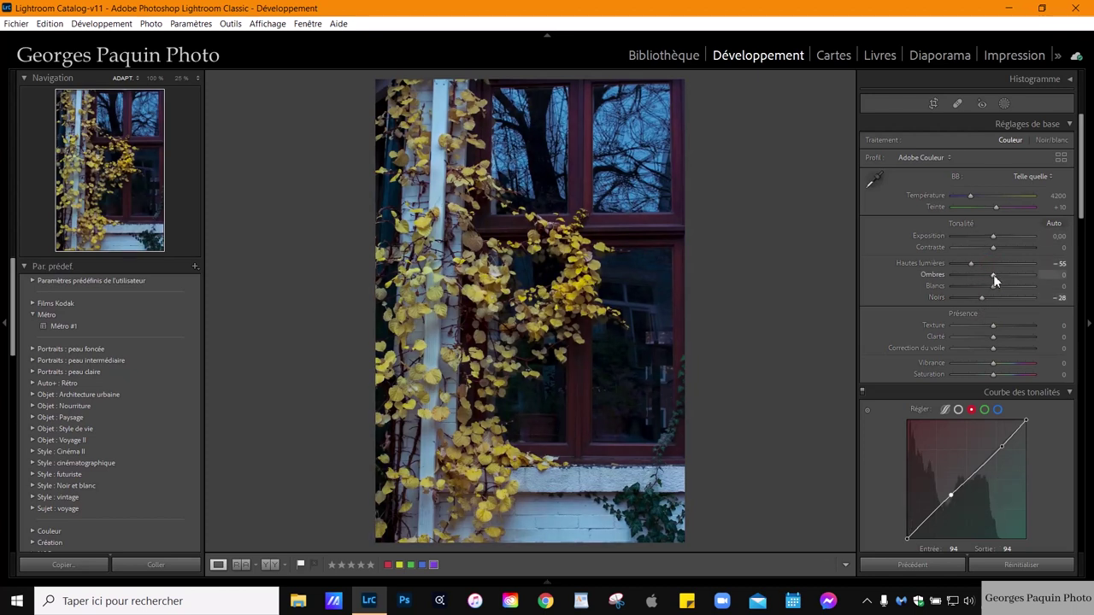
{"action": "left_click_drag", "start_coordinate": [994, 275], "coordinate": [1010, 269]}
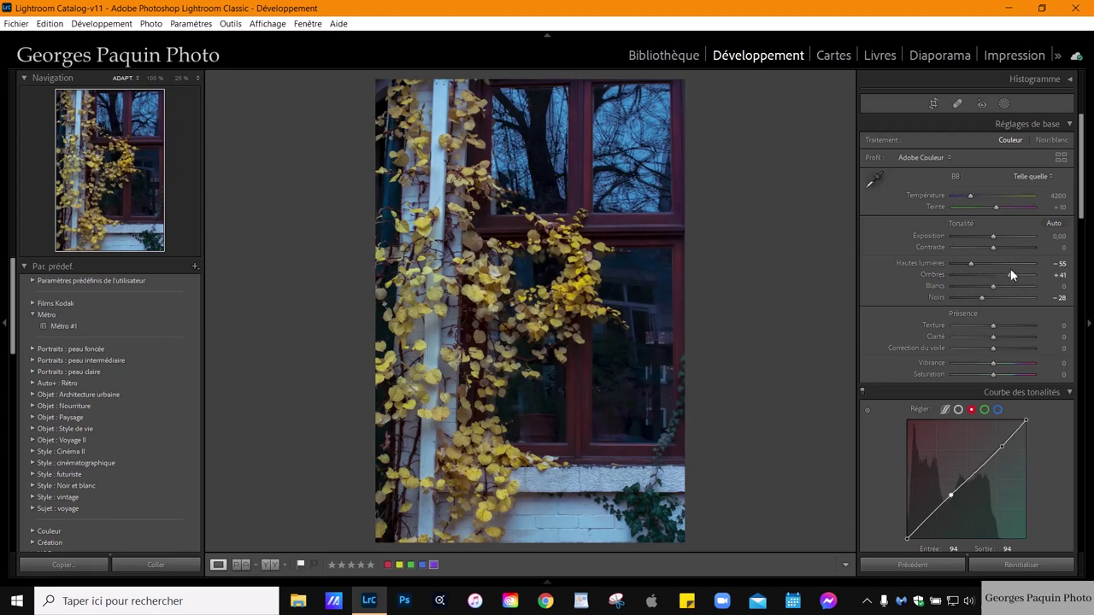
{"action": "left_click_drag", "start_coordinate": [972, 263], "coordinate": [995, 247]}
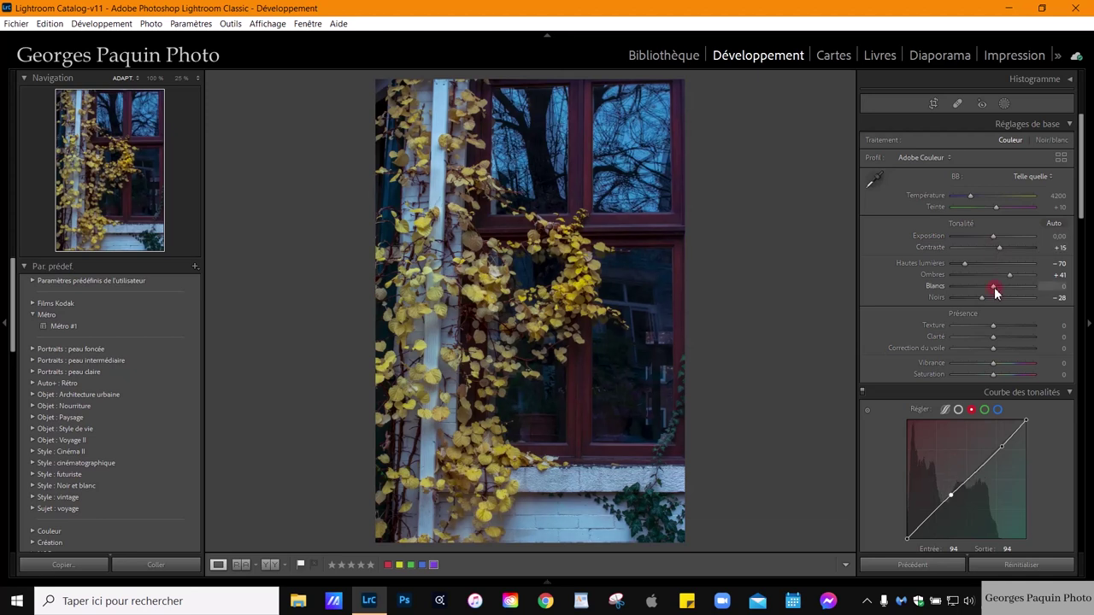
{"action": "scroll", "coordinate": [995, 292], "scroll_direction": "up", "scroll_amount": 4}
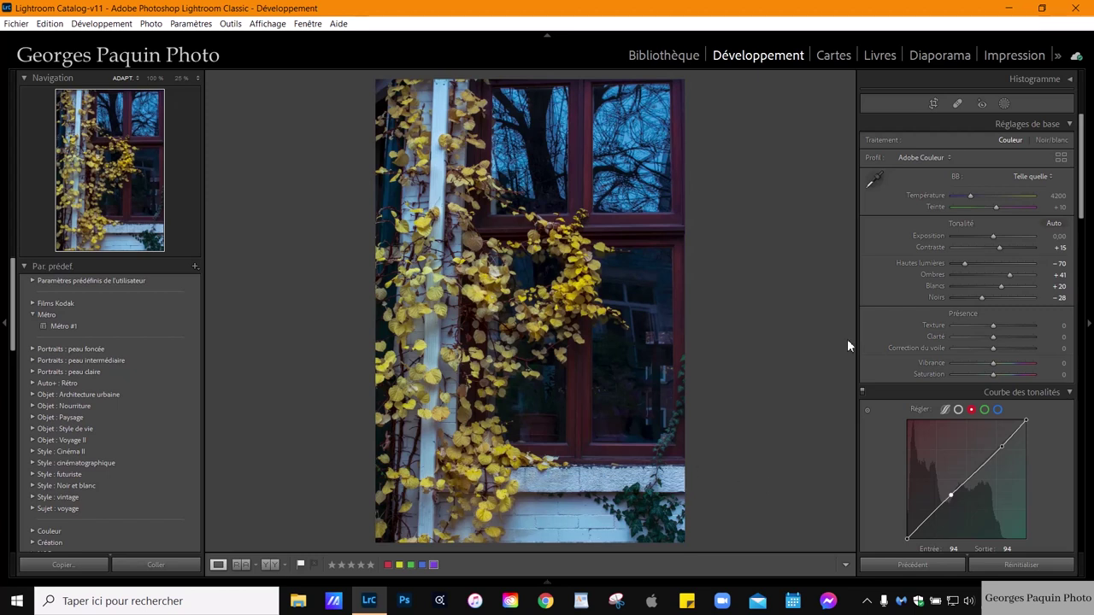
Enable chromatic aberration removal and the Nikon AF-S NIKKOR 50mm f/1.4G lens profile correction.
{"action": "scroll", "coordinate": [882, 297], "scroll_direction": "down", "scroll_amount": 5}
{"action": "scroll", "coordinate": [883, 297], "scroll_direction": "down", "scroll_amount": 5}
{"action": "scroll", "coordinate": [883, 297], "scroll_direction": "down", "scroll_amount": 5}
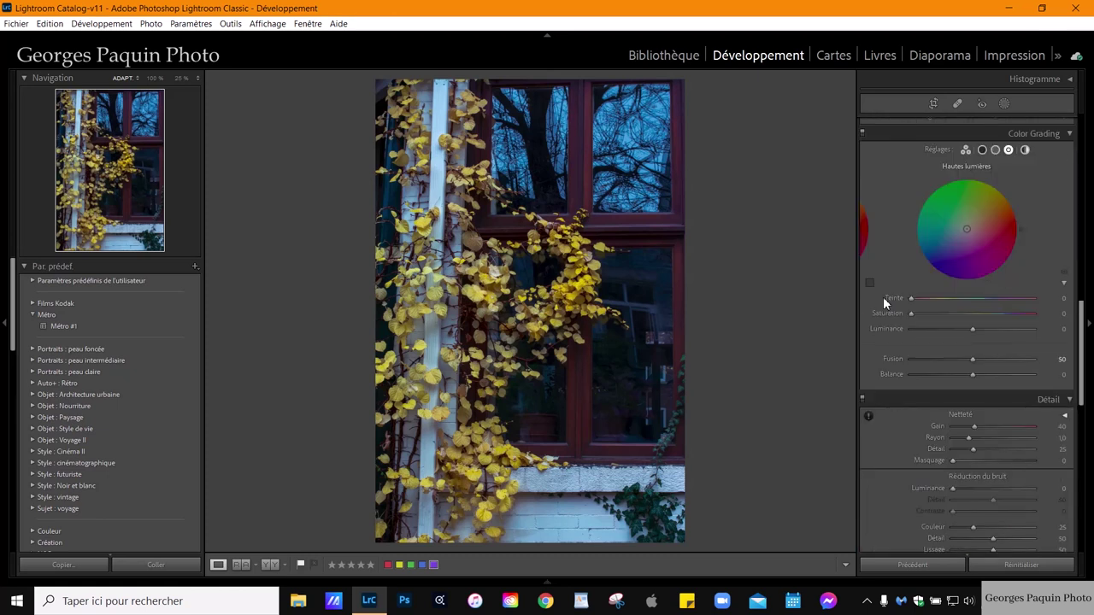
{"action": "scroll", "coordinate": [883, 296], "scroll_direction": "down", "scroll_amount": 5}
{"action": "scroll", "coordinate": [882, 299], "scroll_direction": "down", "scroll_amount": 3}
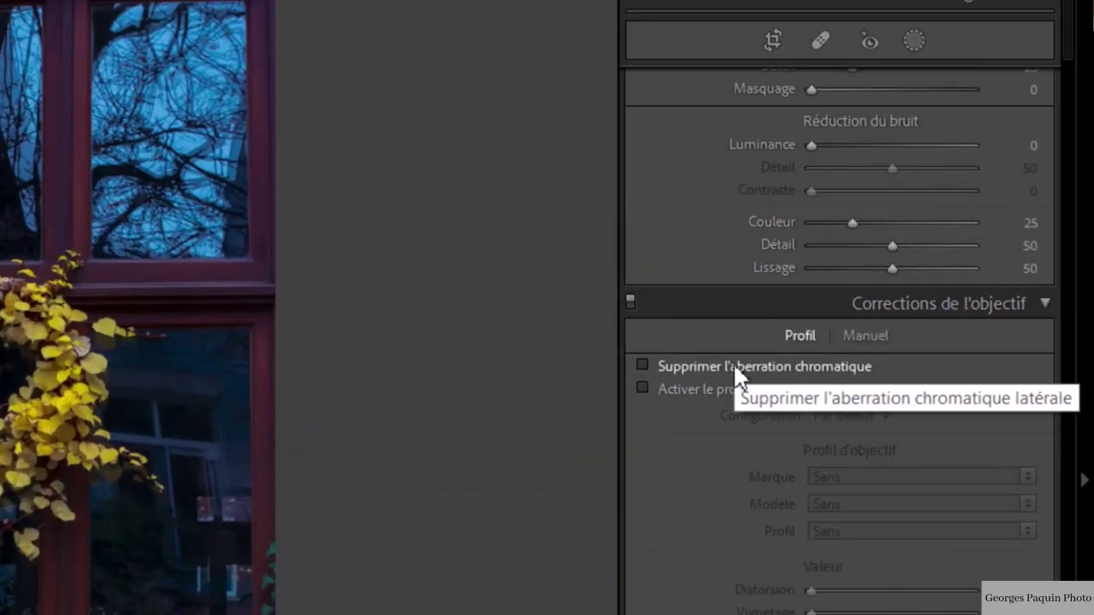
{"action": "left_click", "coordinate": [735, 368]}
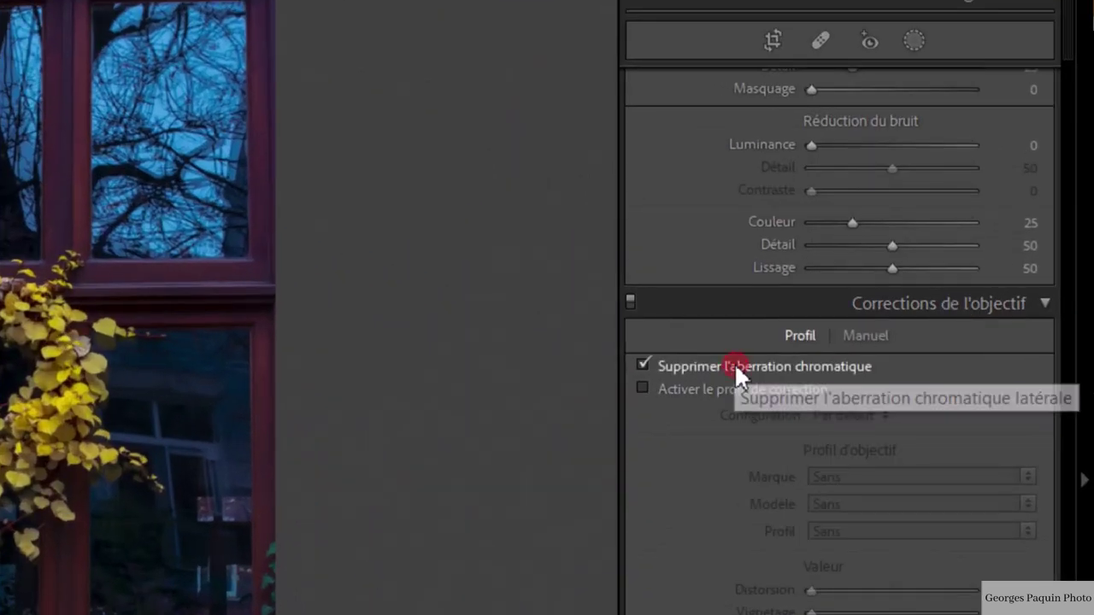
{"action": "left_click", "coordinate": [699, 388]}
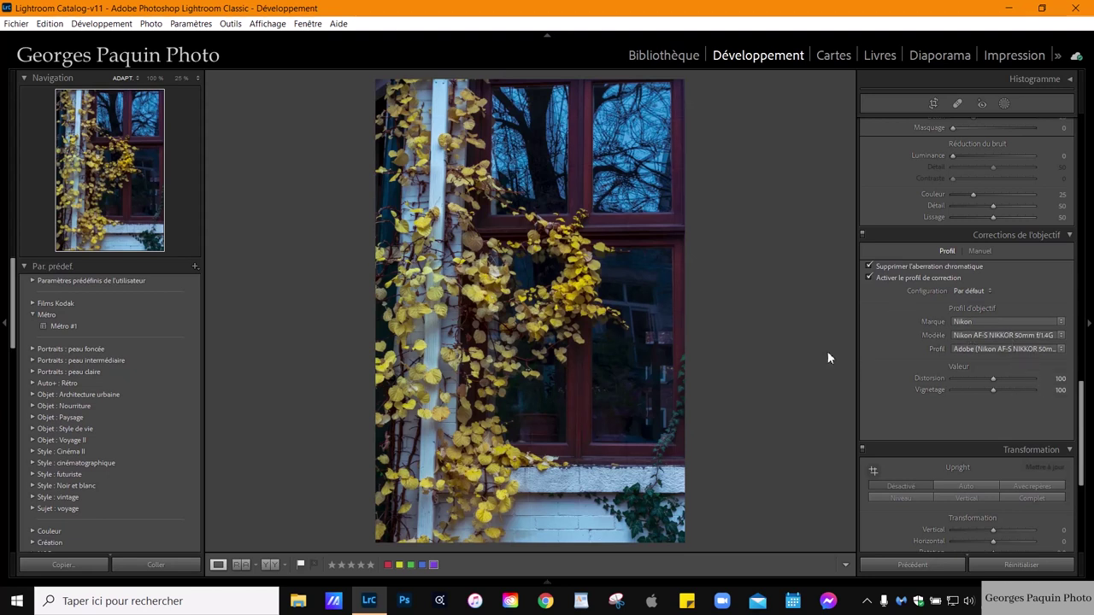
{"action": "scroll", "coordinate": [899, 335], "scroll_direction": "down", "scroll_amount": 5}
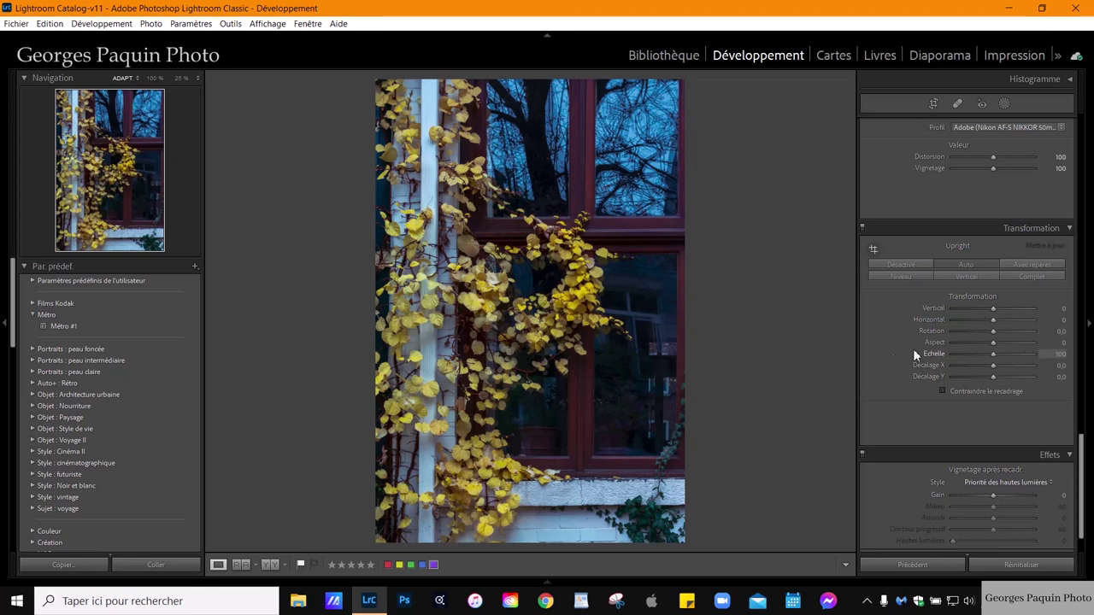
{"action": "scroll", "coordinate": [890, 348], "scroll_direction": "up", "scroll_amount": 3}
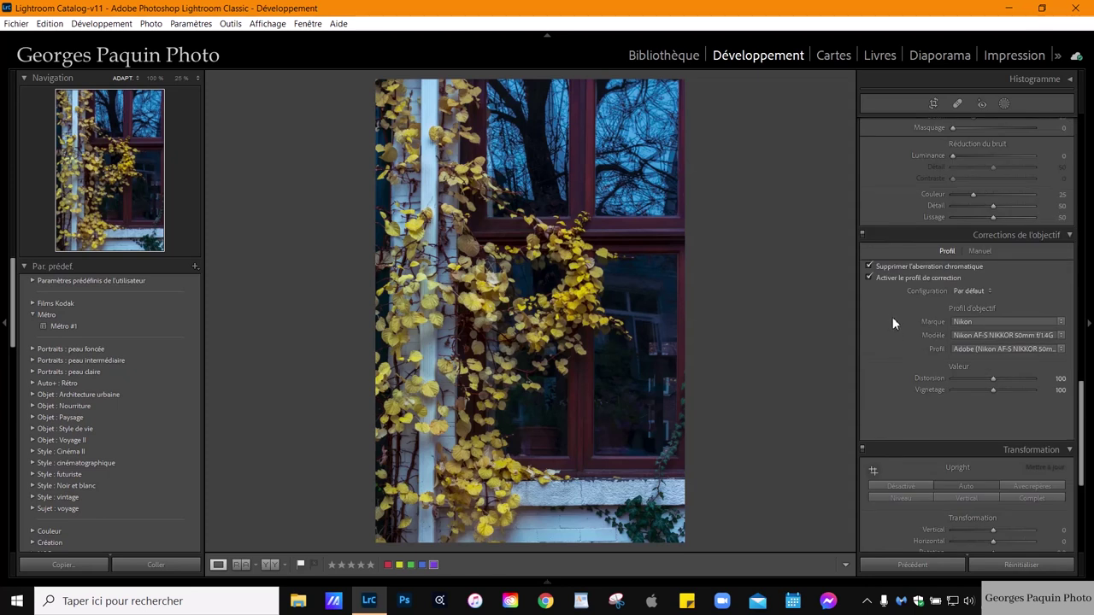
{"action": "scroll", "coordinate": [892, 318], "scroll_direction": "down", "scroll_amount": 2}
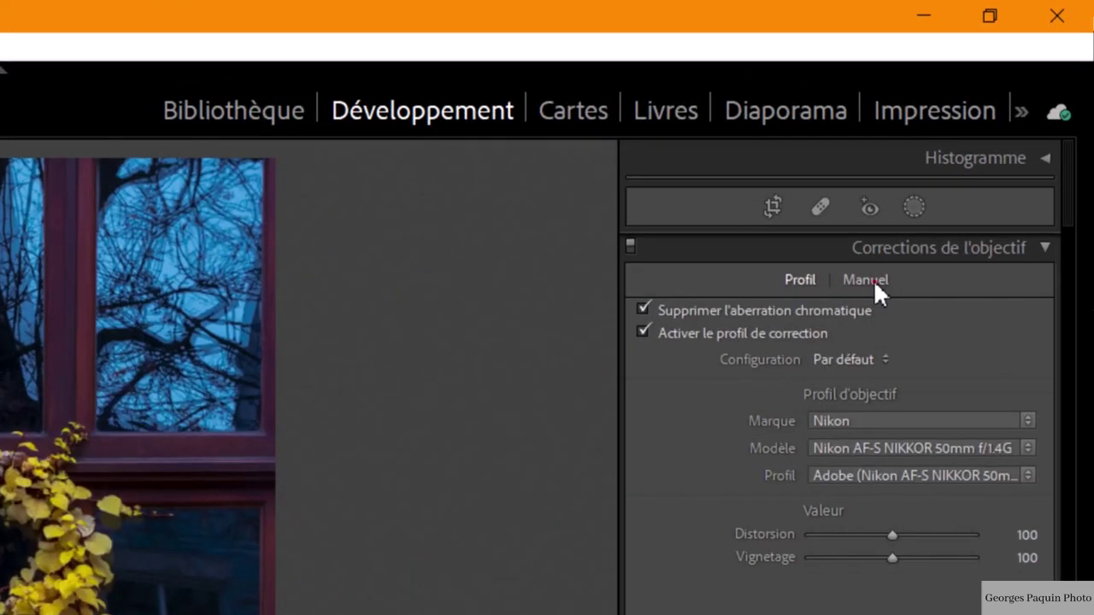
In Manual lens corrections, test barrel and pincushion distortion, then reset Distortion to 0.
{"action": "left_click", "coordinate": [983, 140]}
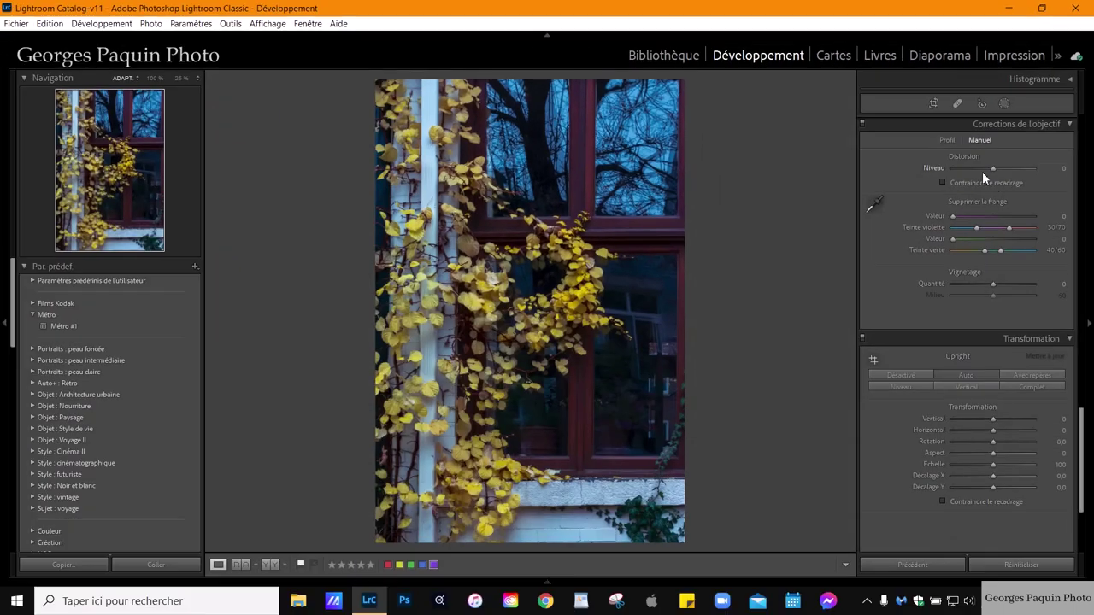
{"action": "left_click", "coordinate": [993, 169]}
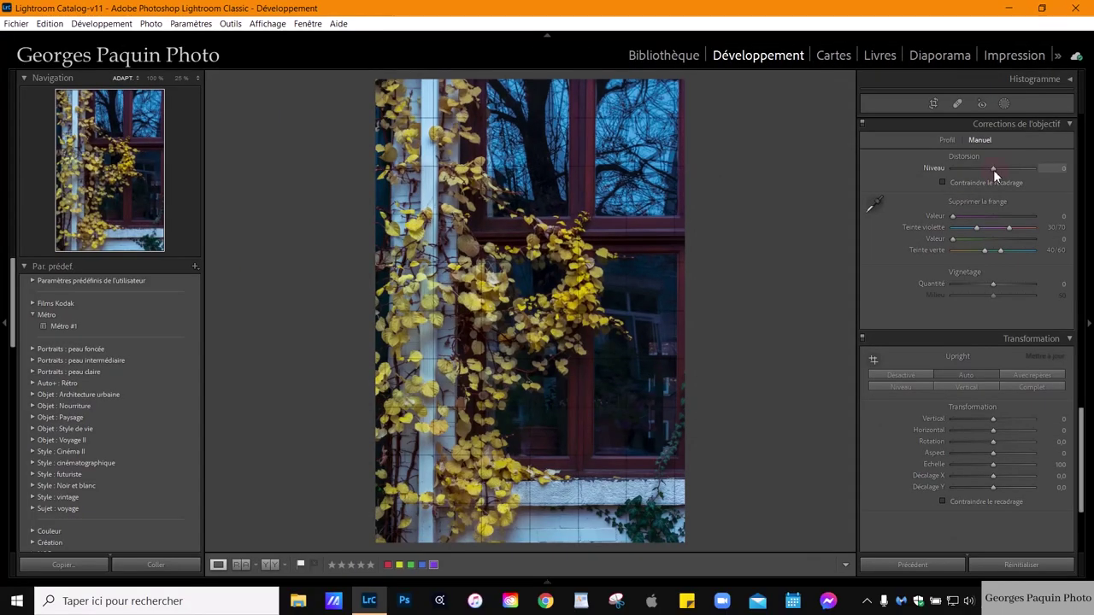
{"action": "left_click_drag", "start_coordinate": [993, 169], "coordinate": [971, 188]}
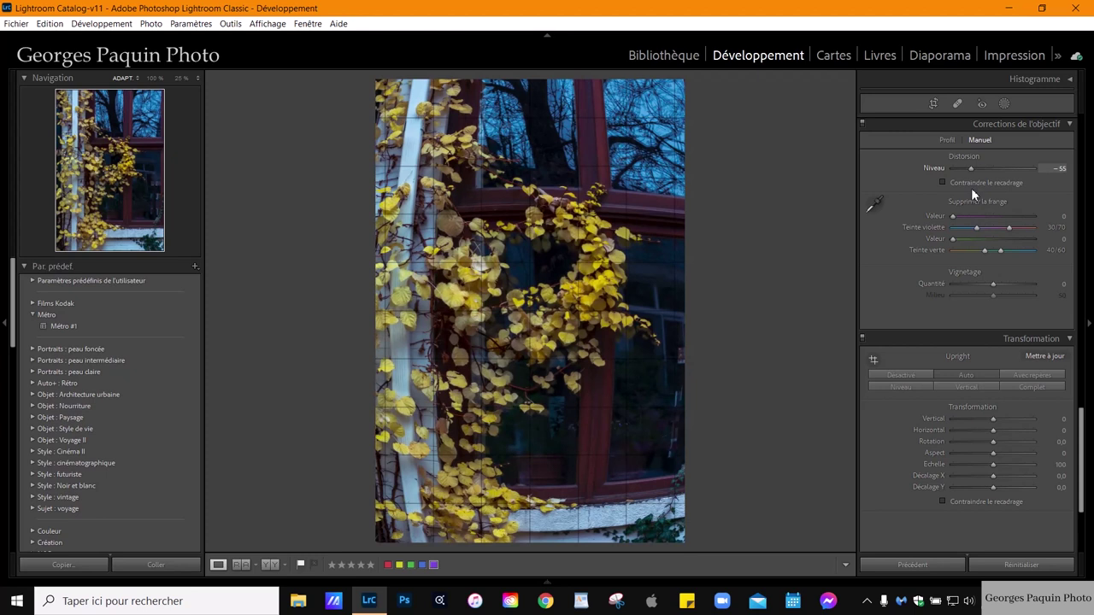
{"action": "left_click_drag", "start_coordinate": [971, 188], "coordinate": [1007, 162]}
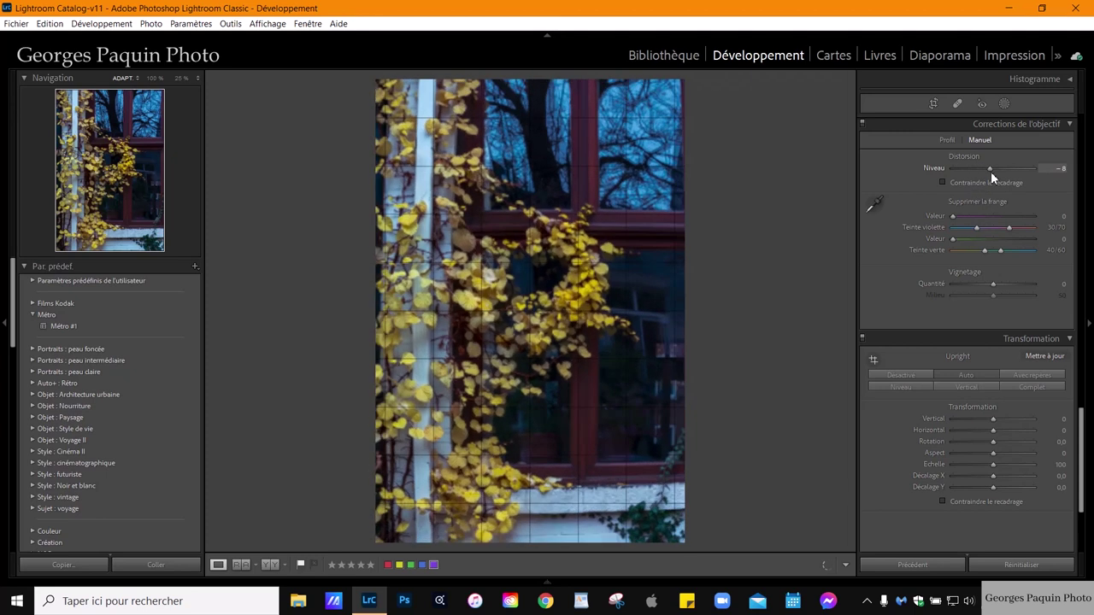
{"action": "double_click", "coordinate": [964, 157]}
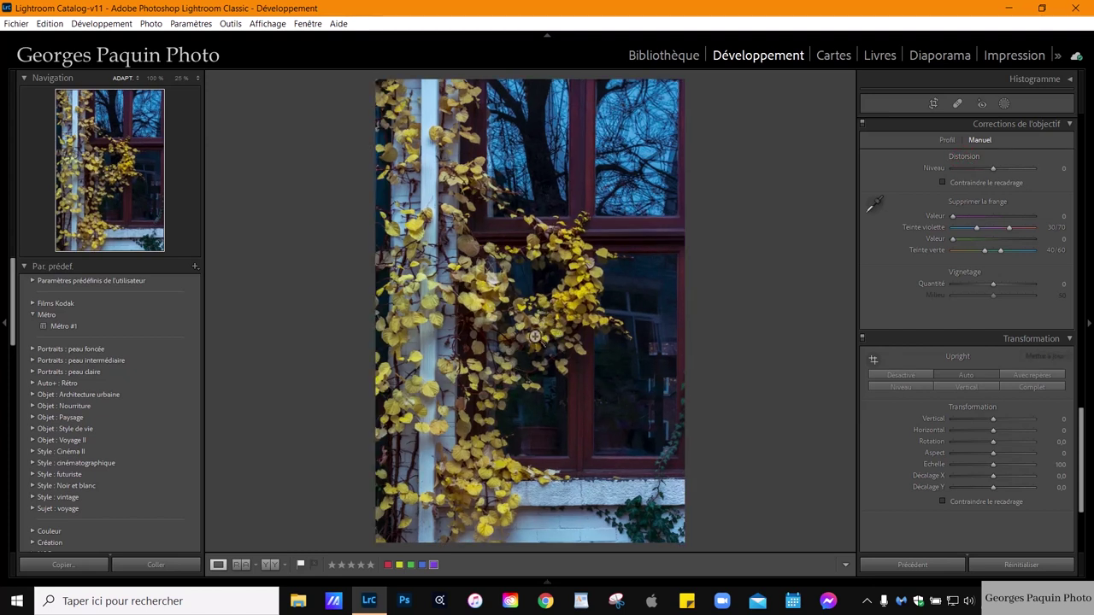
Set Distortion to +5, then raise it to +40.
{"action": "left_click", "coordinate": [993, 169]}
{"action": "left_click_drag", "start_coordinate": [993, 168], "coordinate": [994, 169]}
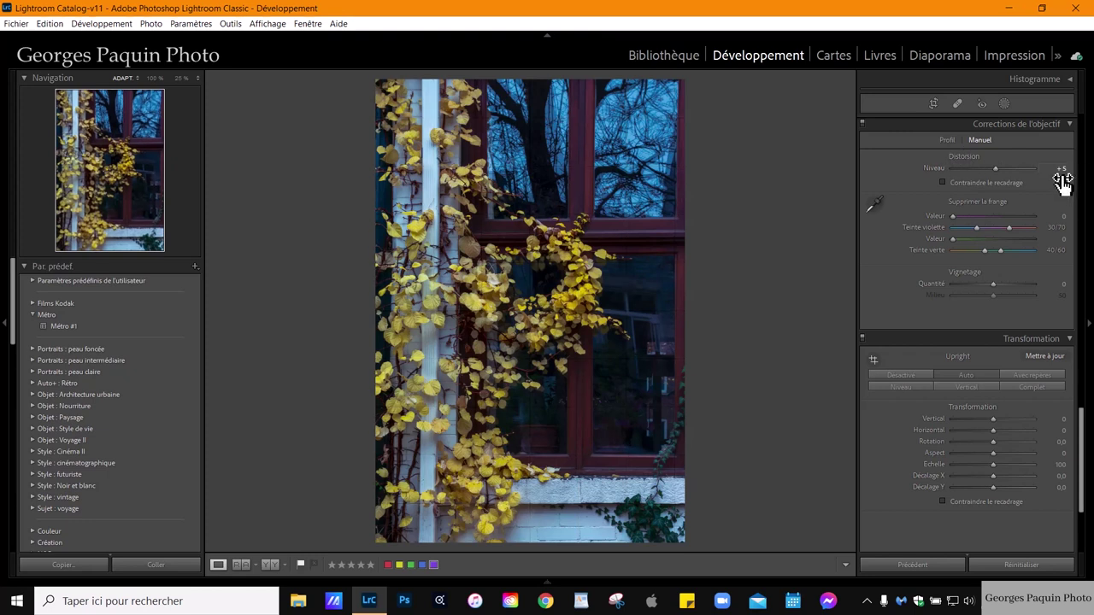
{"action": "left_click", "coordinate": [995, 169]}
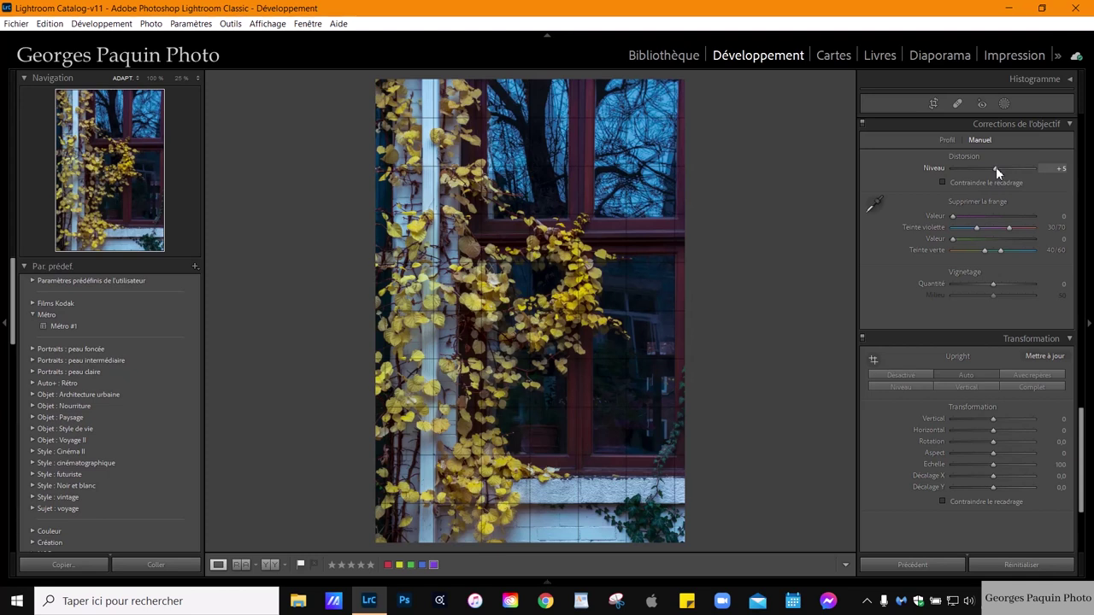
{"action": "left_click_drag", "start_coordinate": [996, 169], "coordinate": [996, 169]}
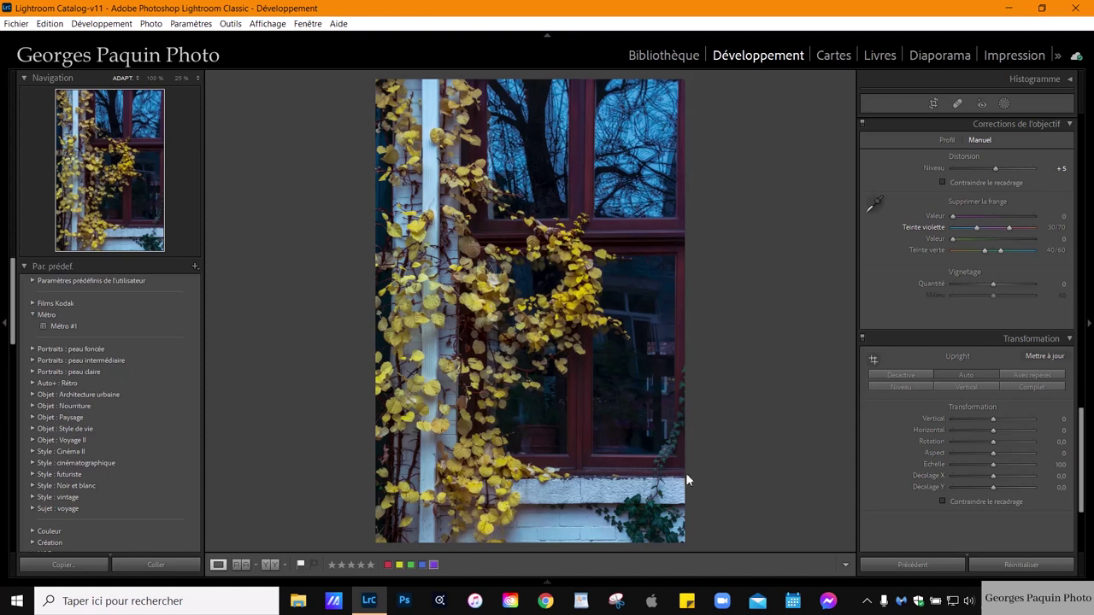
{"action": "left_click", "coordinate": [997, 170]}
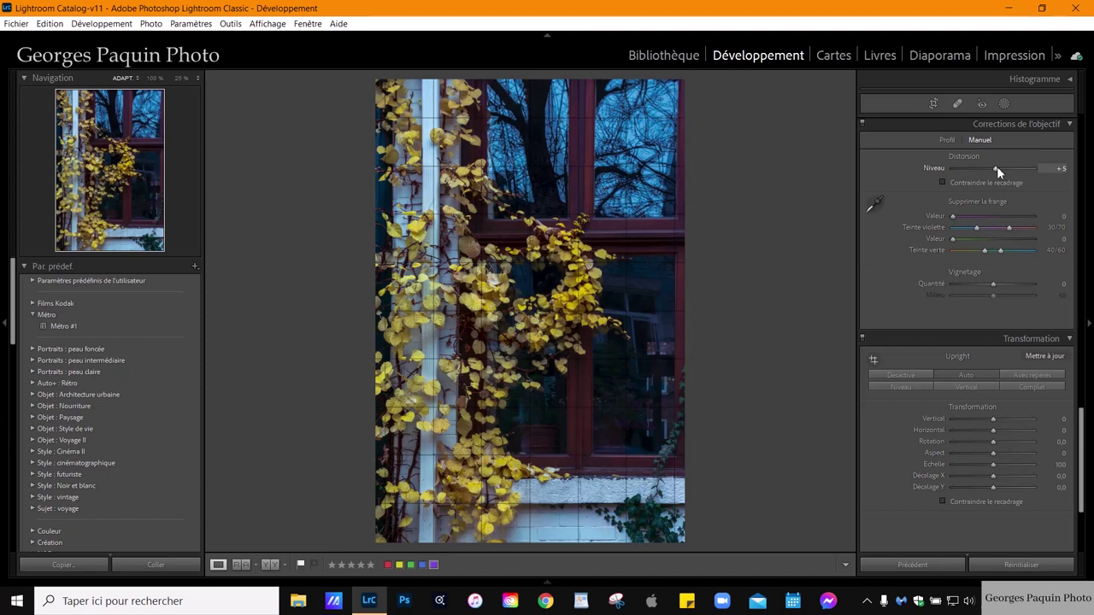
{"action": "scroll", "coordinate": [997, 166], "scroll_direction": "up", "scroll_amount": 5}
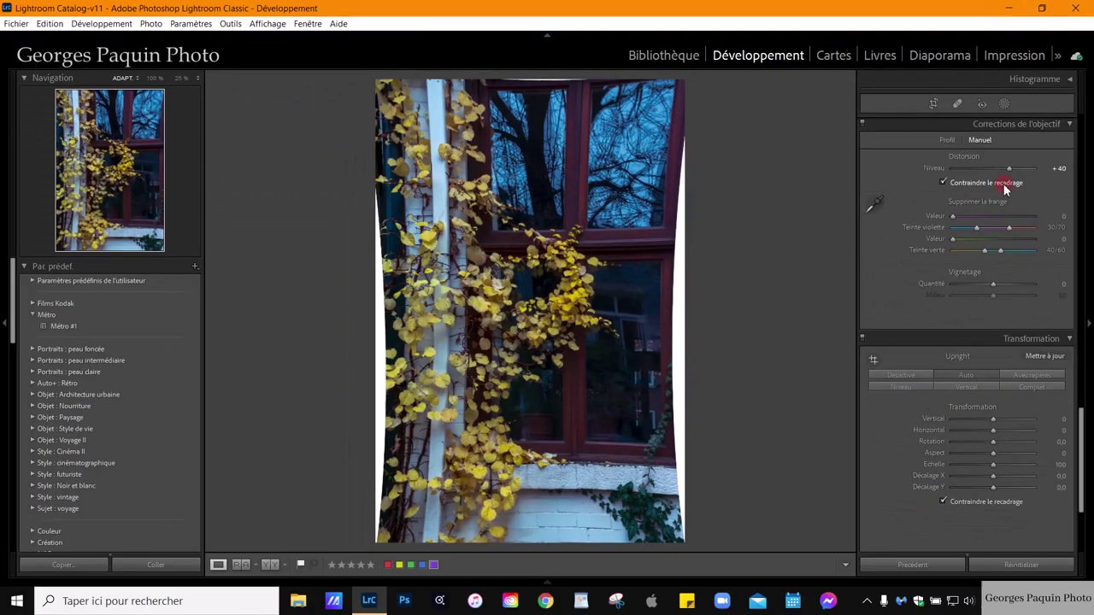
Enable Constrain Crop to remove the white edges and bring Distortion back to +5.
{"action": "left_click", "coordinate": [912, 305]}
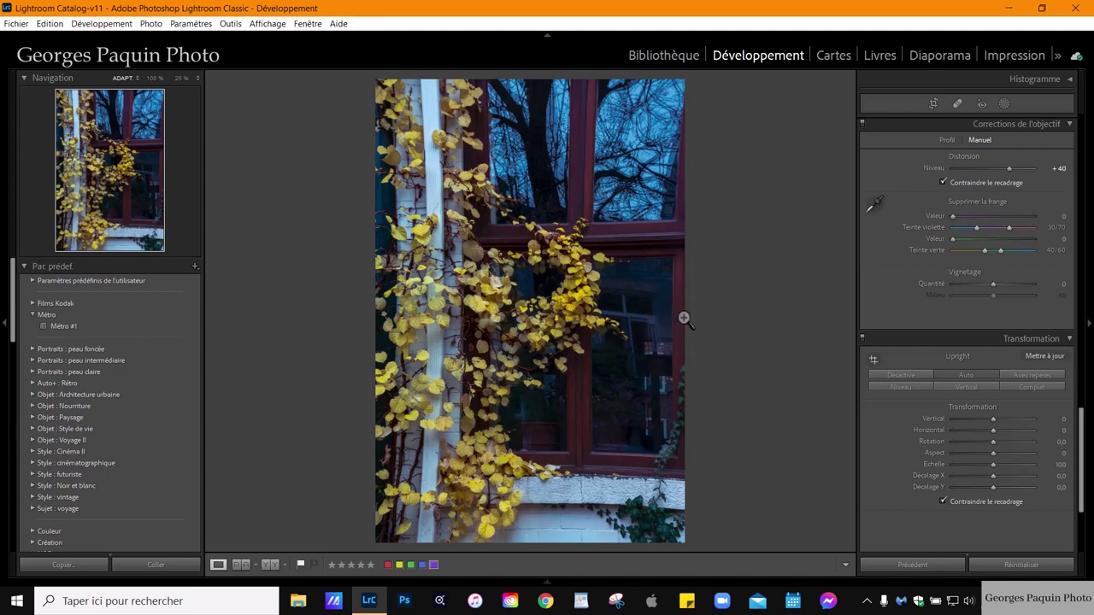
{"action": "left_click", "coordinate": [1009, 169]}
{"action": "left_click_drag", "start_coordinate": [1010, 168], "coordinate": [1004, 168]}
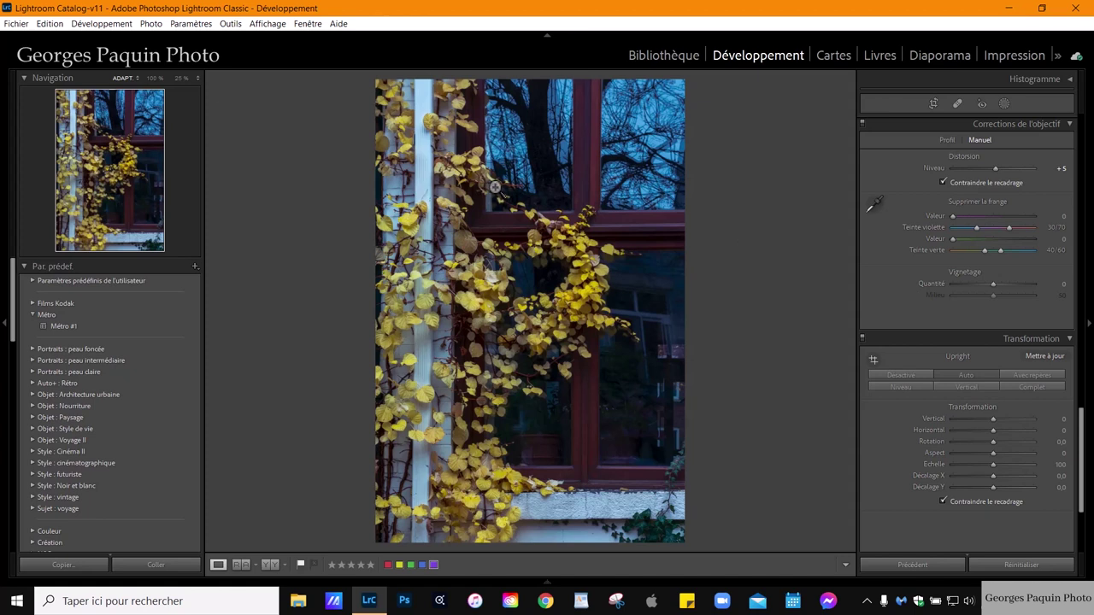
Cycle through the photo info overlay, then view the leaves at 100%.
{"action": "key", "text": "i"}
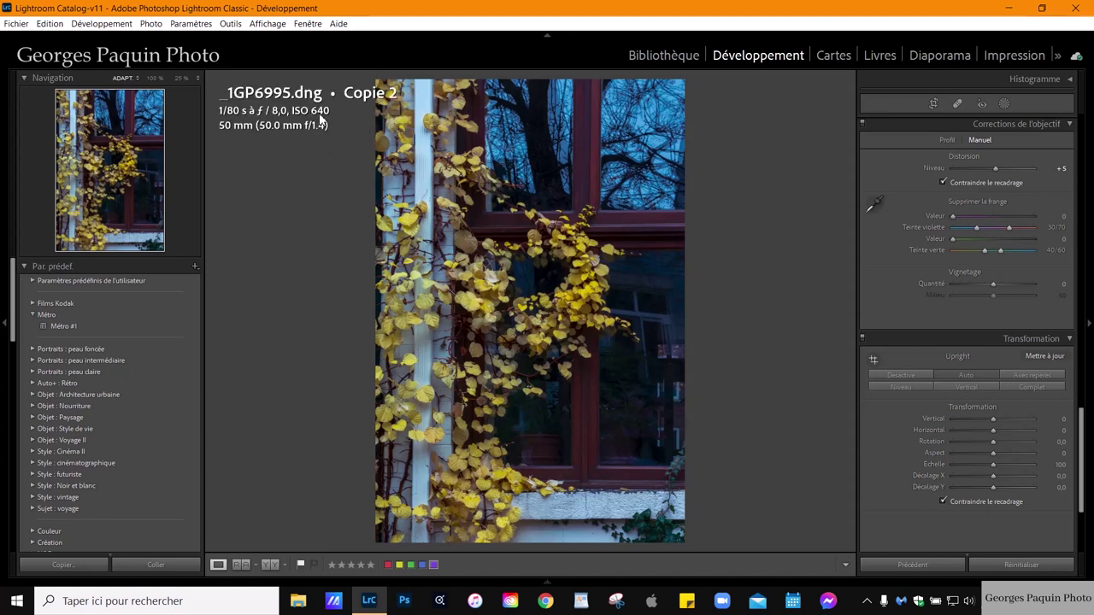
{"action": "key", "text": "i"}
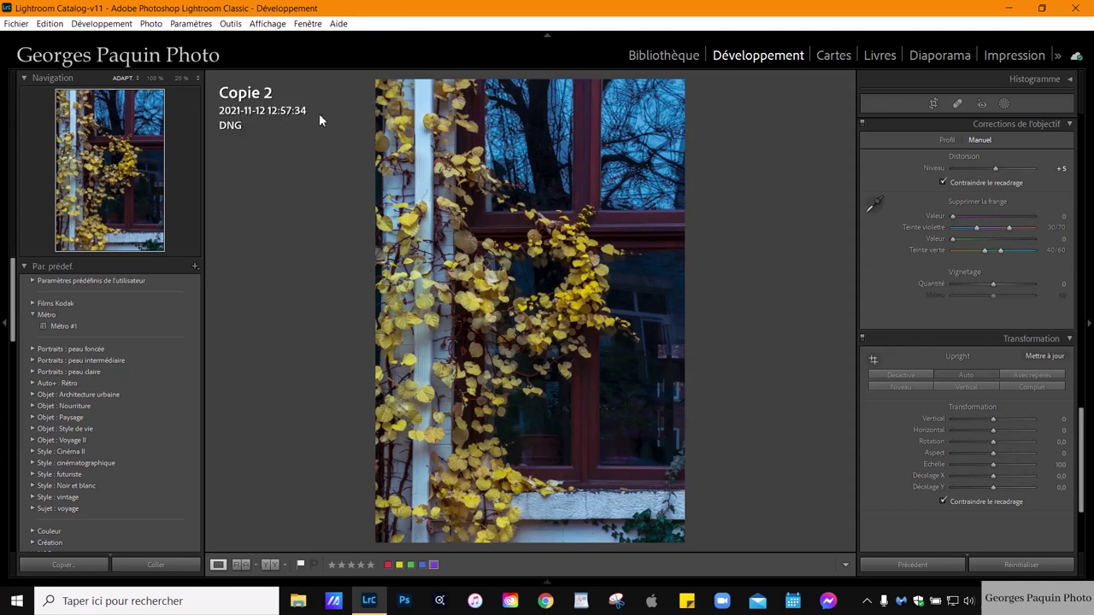
{"action": "key", "text": "i"}
{"action": "scroll", "coordinate": [880, 261], "scroll_direction": "down", "scroll_amount": 3}
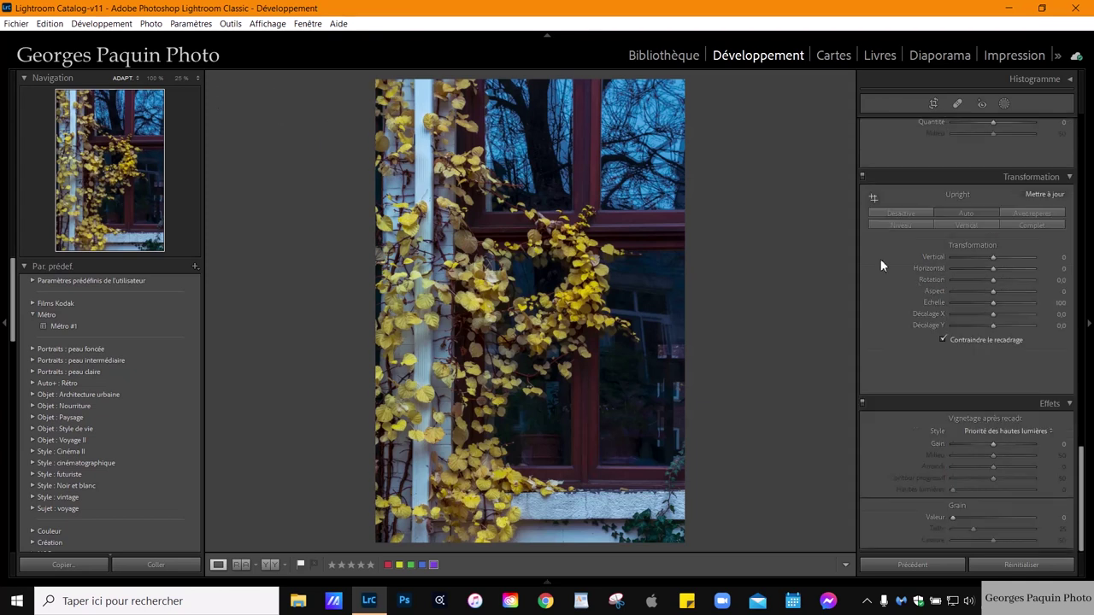
{"action": "scroll", "coordinate": [880, 258], "scroll_direction": "up", "scroll_amount": 4}
{"action": "scroll", "coordinate": [880, 258], "scroll_direction": "up", "scroll_amount": 4}
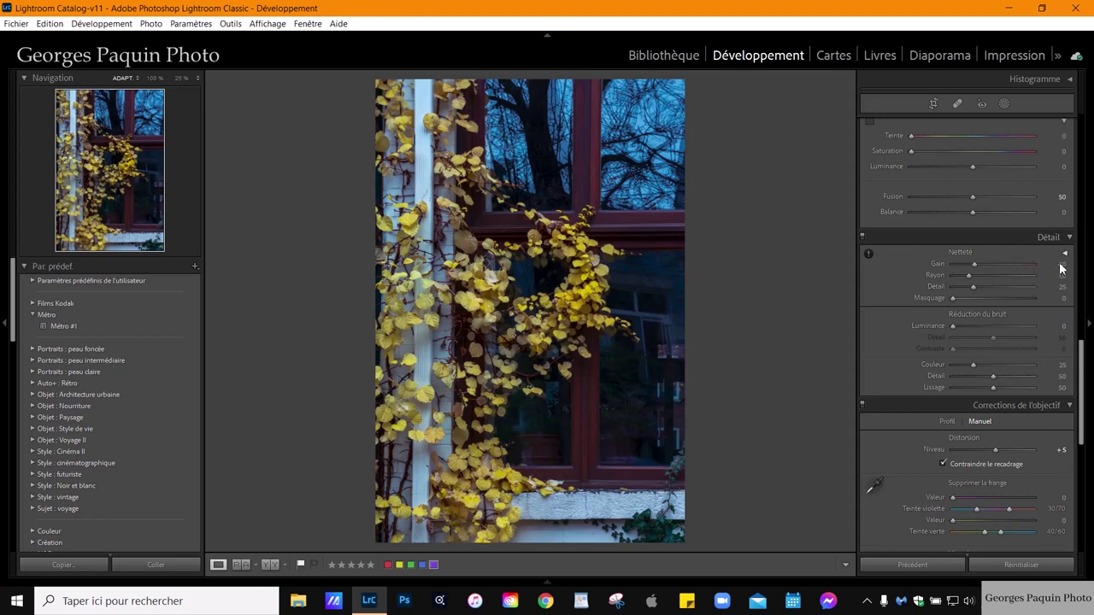
{"action": "left_click", "coordinate": [869, 253]}
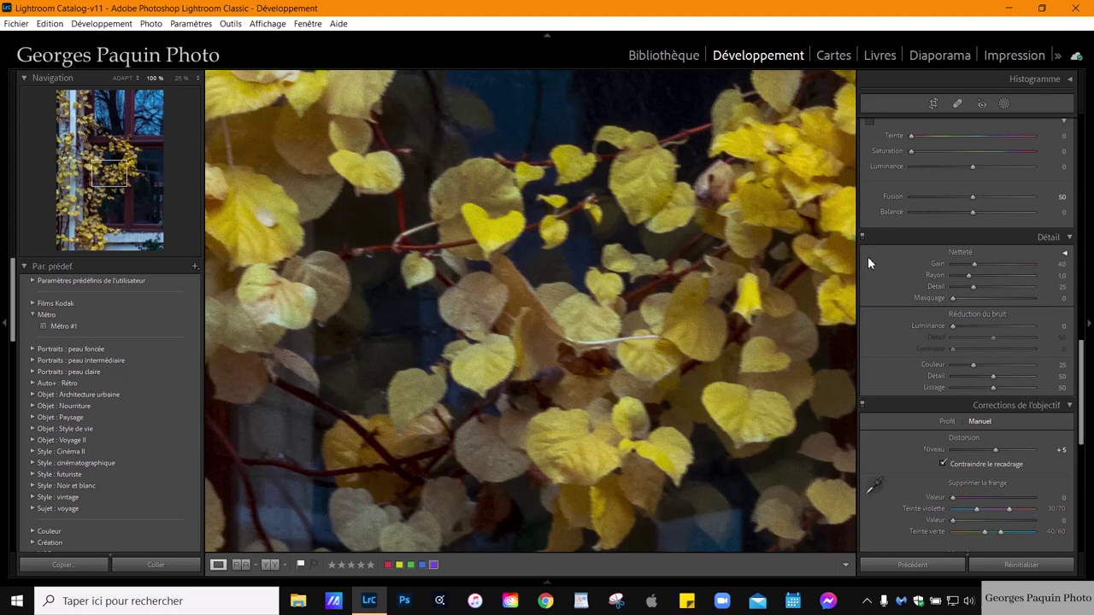
{"action": "left_click_drag", "start_coordinate": [710, 336], "coordinate": [651, 335]}
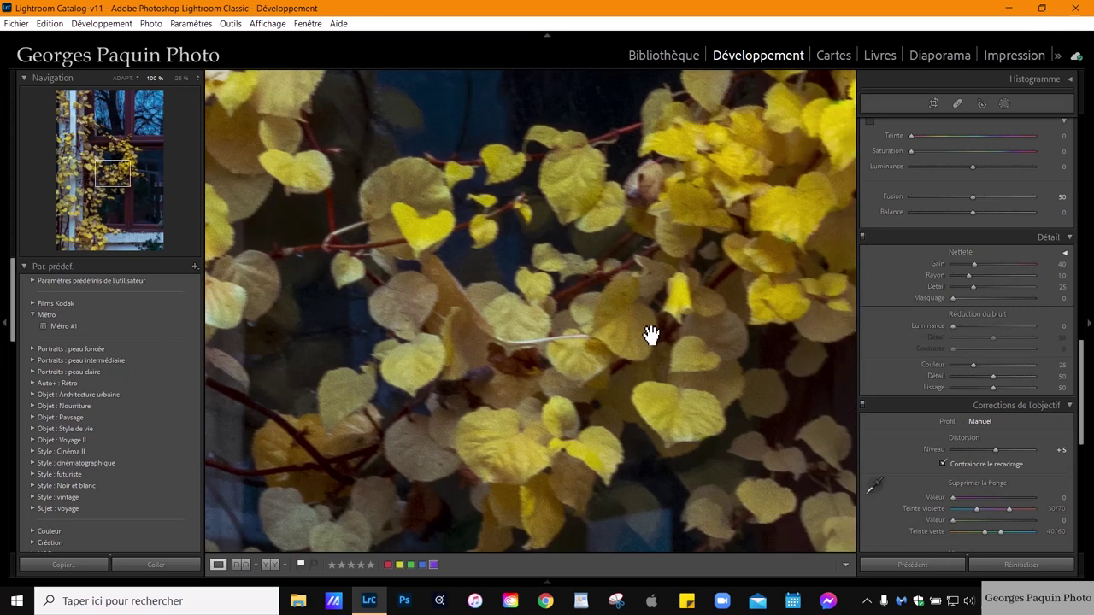
Add luminance noise reduction and sharpen to amount 65, tuning the radius with an Alt preview.
{"action": "left_click_drag", "start_coordinate": [951, 326], "coordinate": [971, 329]}
{"action": "left_click_drag", "start_coordinate": [952, 349], "coordinate": [967, 350]}
{"action": "left_click_drag", "start_coordinate": [974, 265], "coordinate": [988, 263]}
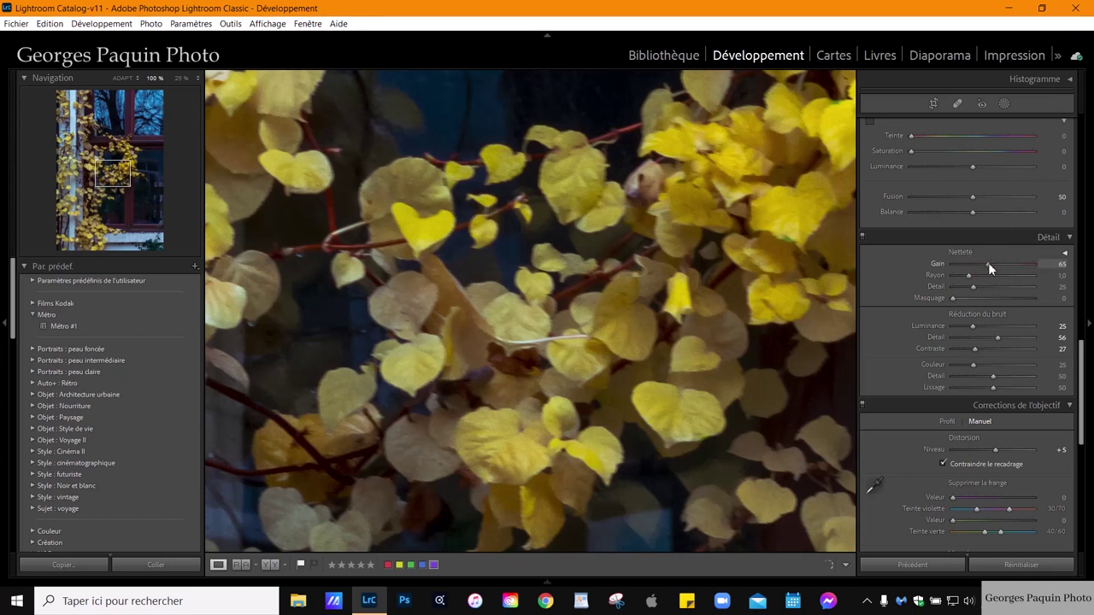
{"action": "key", "text": "alt"}
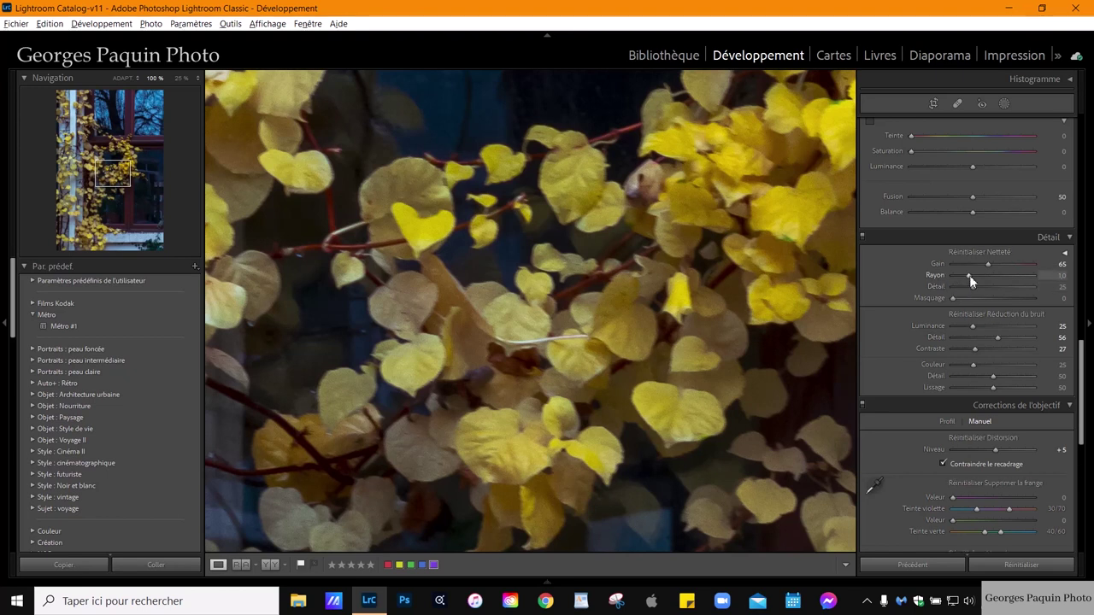
{"action": "mouse_move", "coordinate": [969, 278]}
{"action": "left_mouse_down"}
{"action": "mouse_move", "coordinate": [995, 273]}
{"action": "mouse_move", "coordinate": [991, 288]}
{"action": "mouse_move", "coordinate": [1021, 305]}
{"action": "left_mouse_up"}
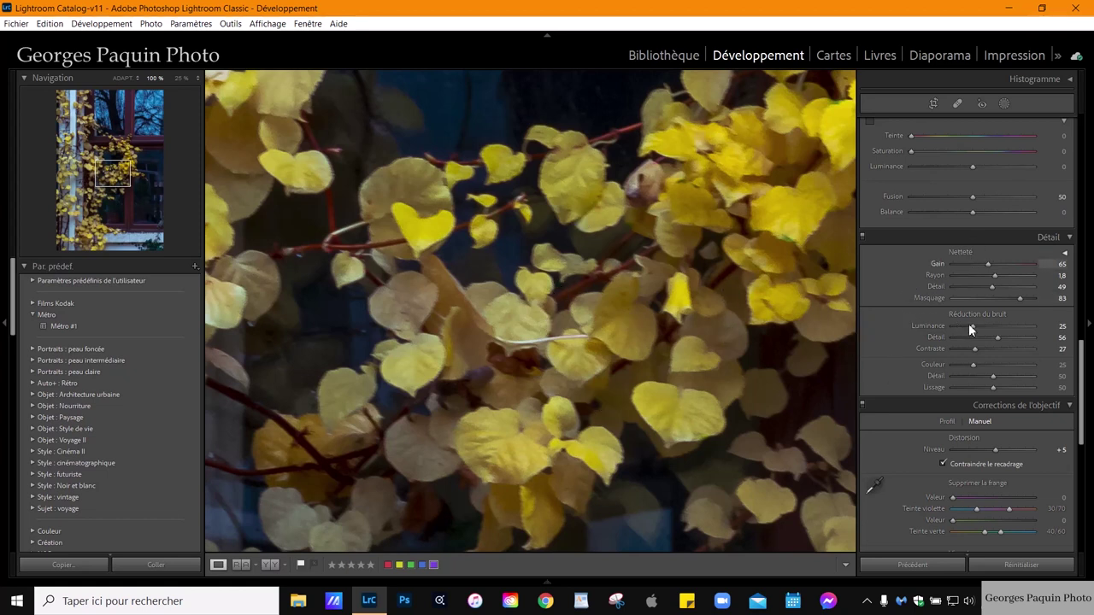
Review the whole photo, then zoom to 50% on the leaves by the pillar.
{"action": "left_click", "coordinate": [547, 403]}
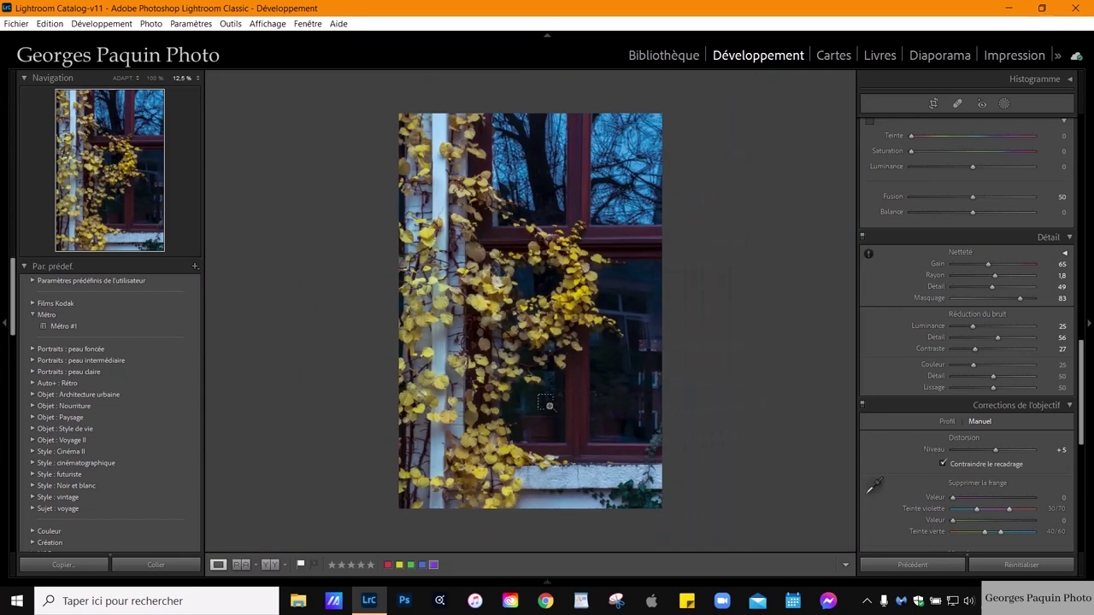
{"action": "left_click", "coordinate": [547, 403]}
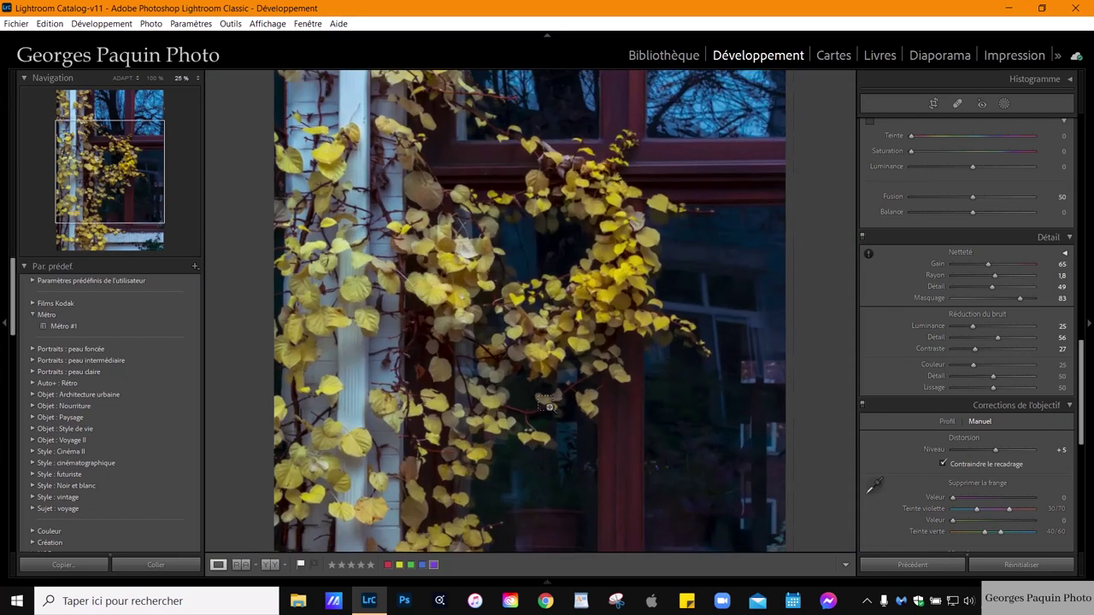
{"action": "left_click", "coordinate": [614, 338]}
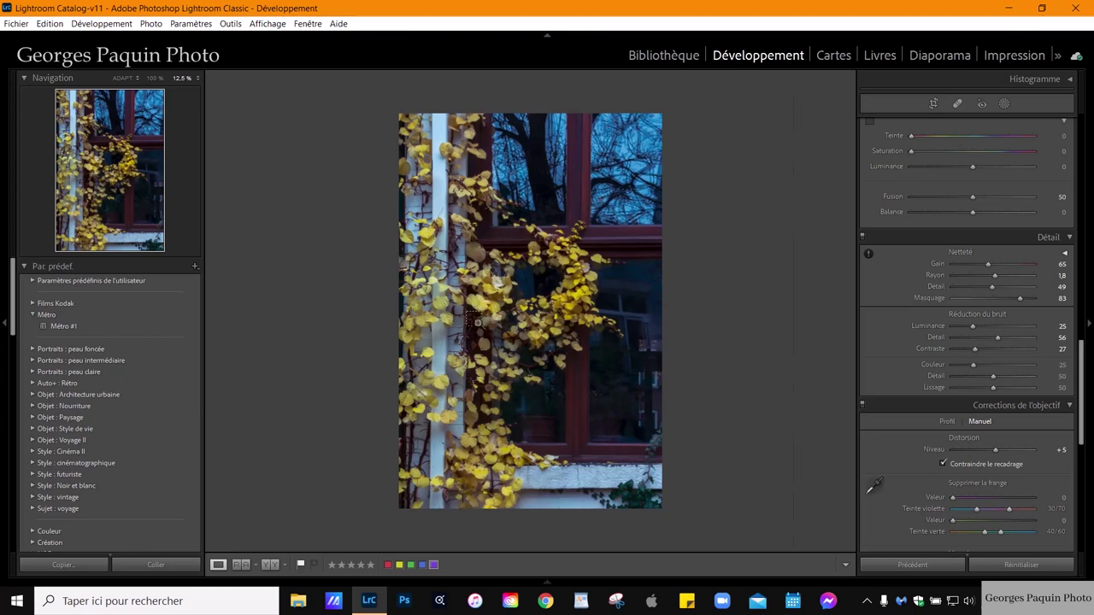
{"action": "key", "text": "z"}
{"action": "left_click_drag", "start_coordinate": [337, 269], "coordinate": [456, 333]}
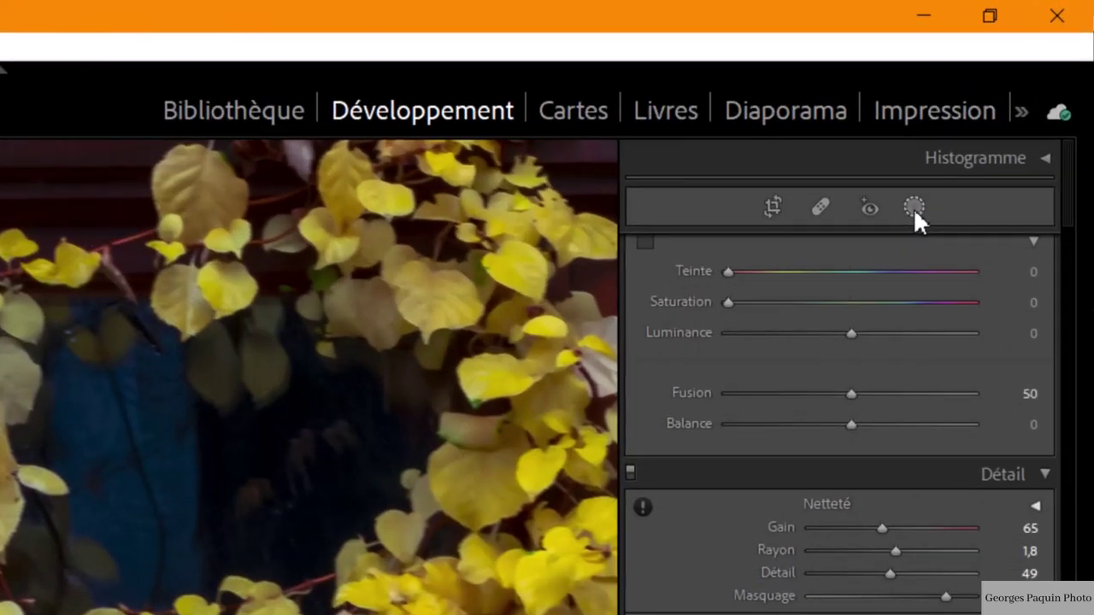
Create a Color Range mask sampled from the yellow leaves and tighten its Refine range.
{"action": "left_click", "coordinate": [933, 186]}
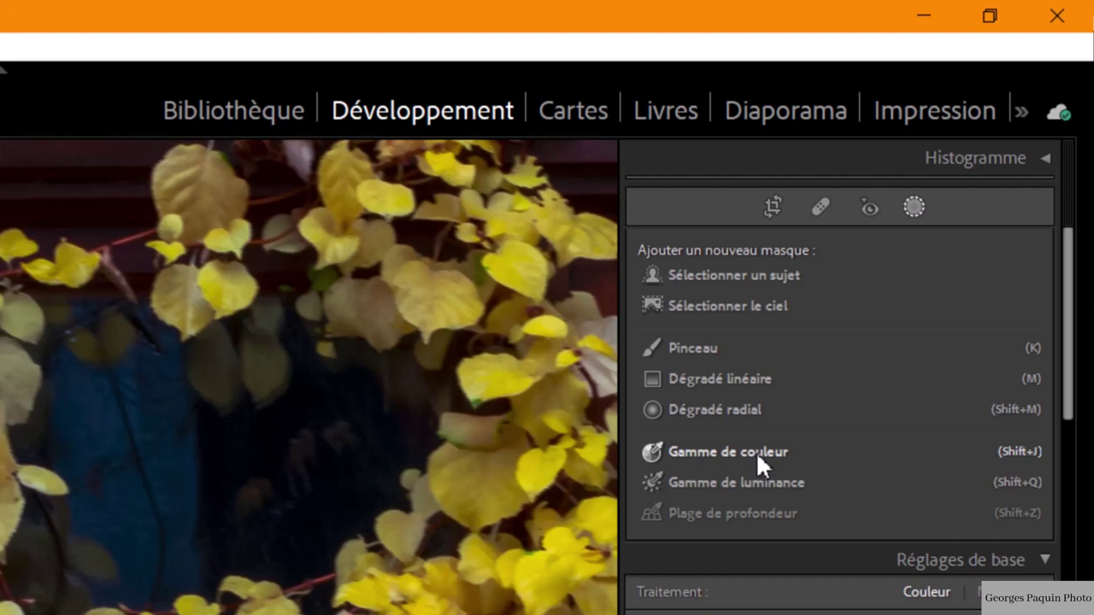
{"action": "left_click", "coordinate": [759, 461]}
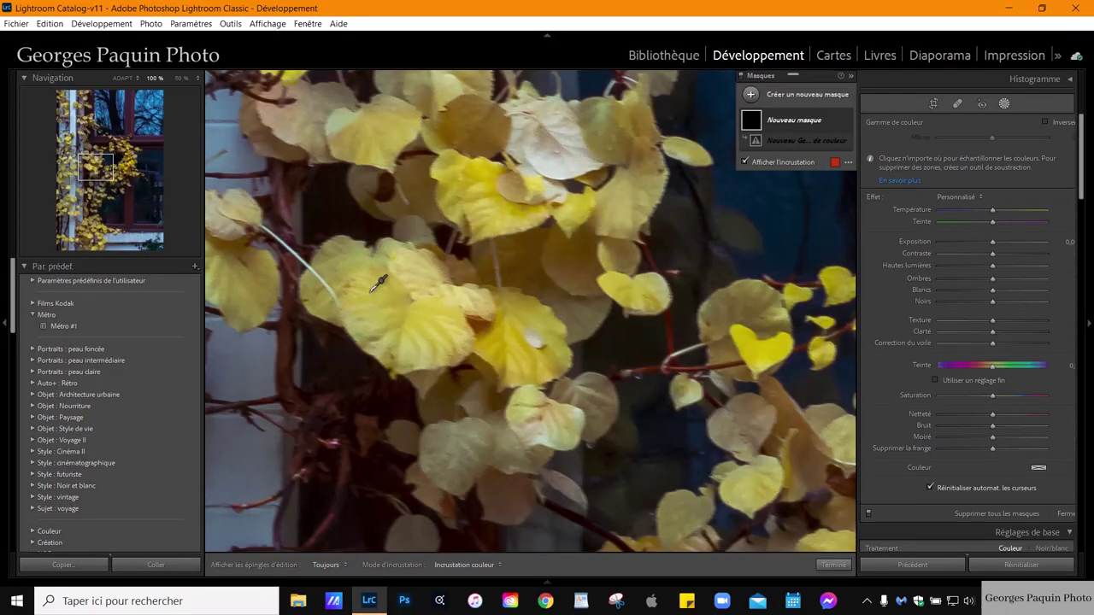
{"action": "left_click_drag", "start_coordinate": [381, 258], "coordinate": [467, 351]}
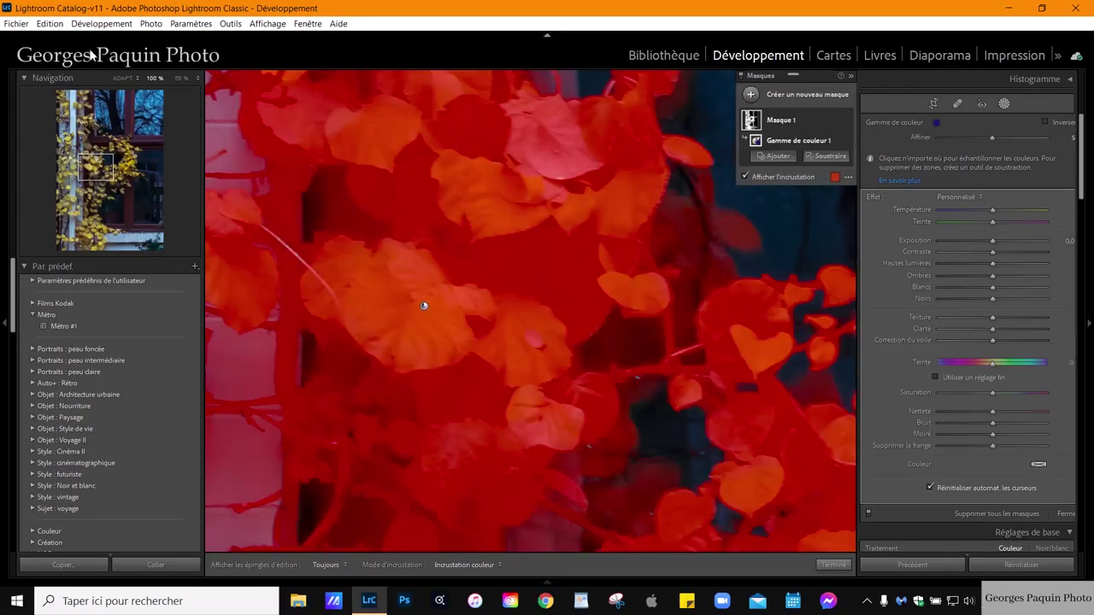
{"action": "left_click", "coordinate": [122, 78]}
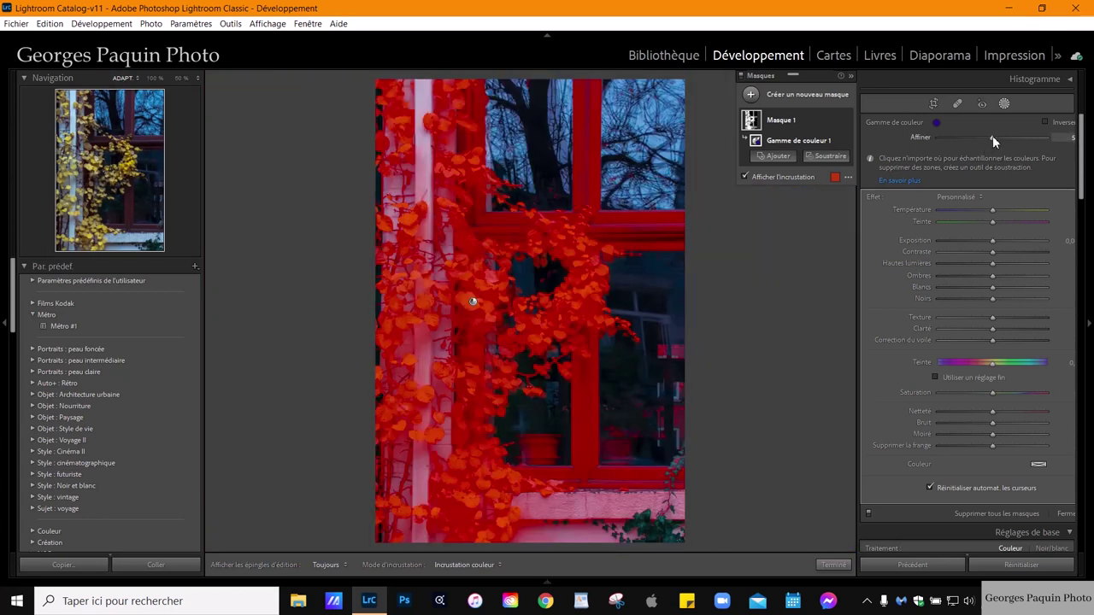
{"action": "left_click_drag", "start_coordinate": [968, 160], "coordinate": [953, 170]}
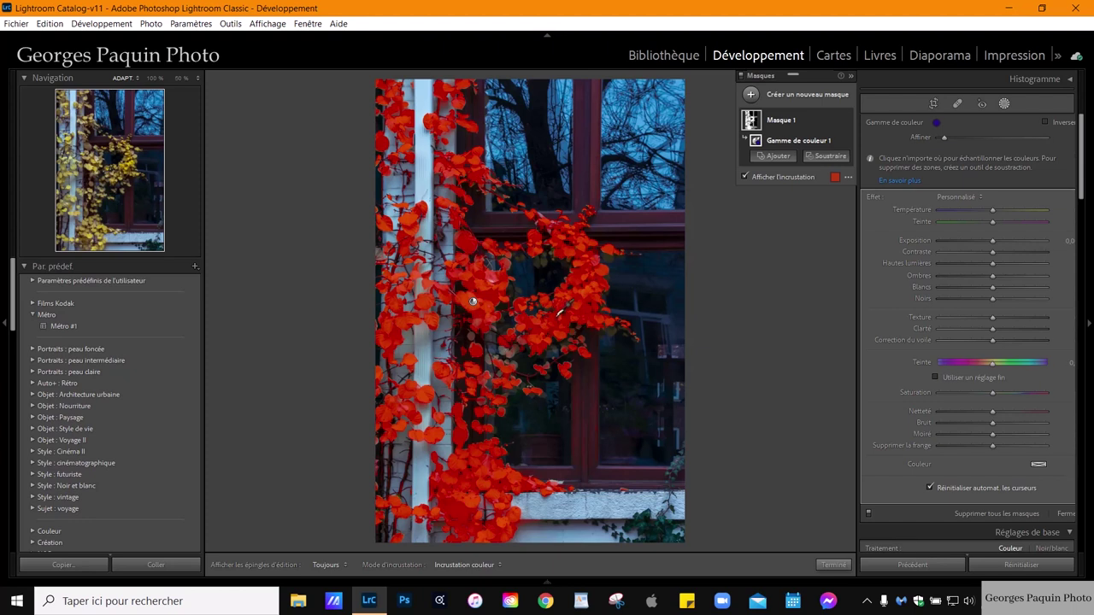
{"action": "left_click", "coordinate": [802, 177]}
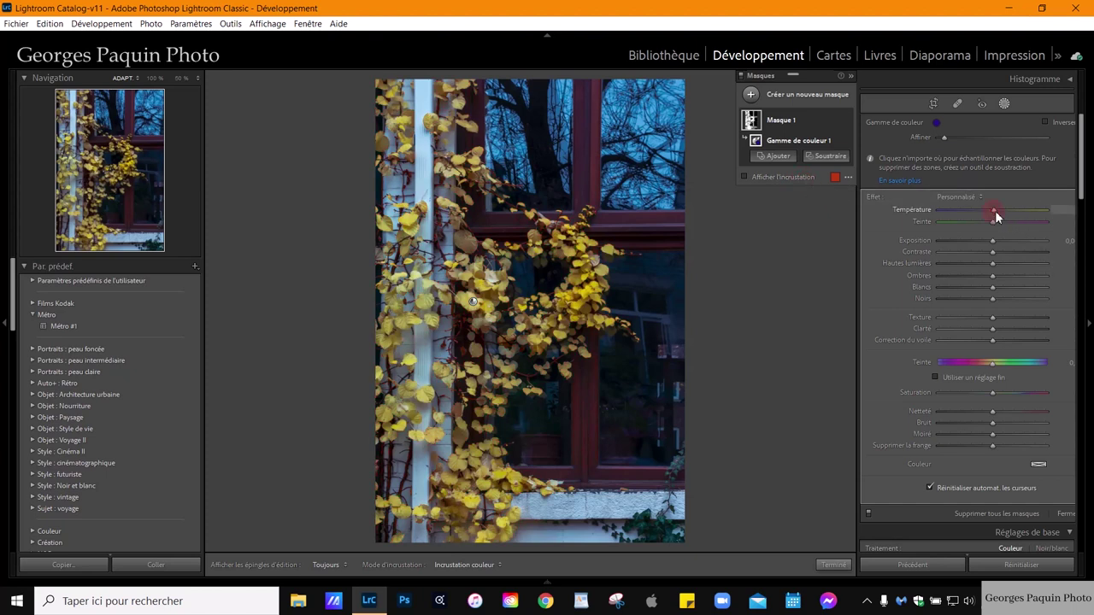
Warm the masked leaves and shift their hue slightly toward orange, then finish the mask.
{"action": "left_click_drag", "start_coordinate": [1010, 210], "coordinate": [1009, 210]}
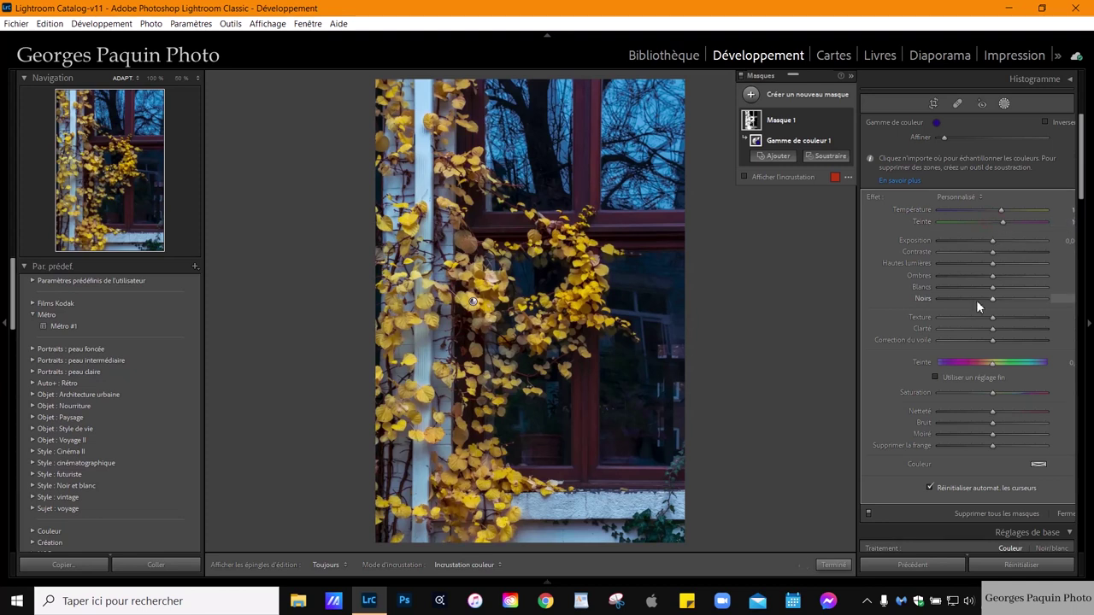
{"action": "left_click", "coordinate": [993, 376]}
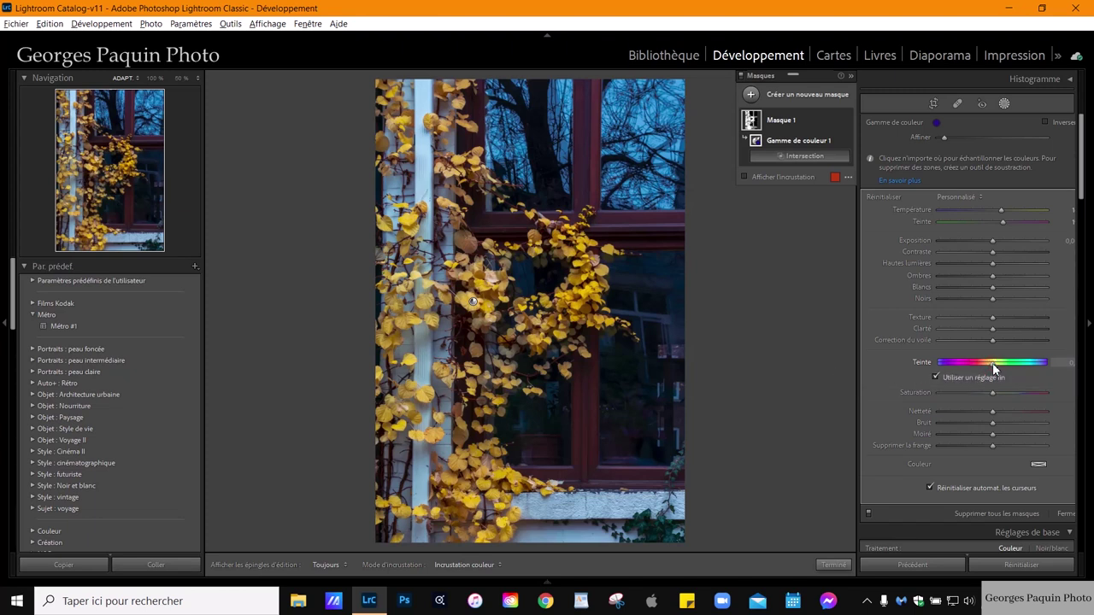
{"action": "left_click_drag", "start_coordinate": [991, 367], "coordinate": [983, 372]}
{"action": "left_click", "coordinate": [970, 377]}
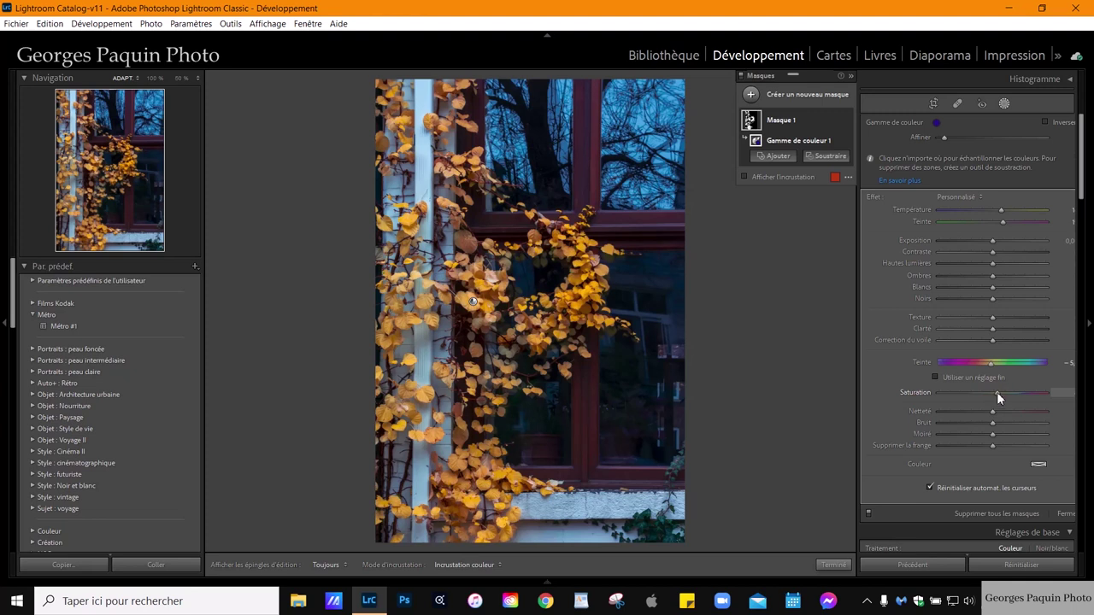
{"action": "left_click", "coordinate": [833, 565]}
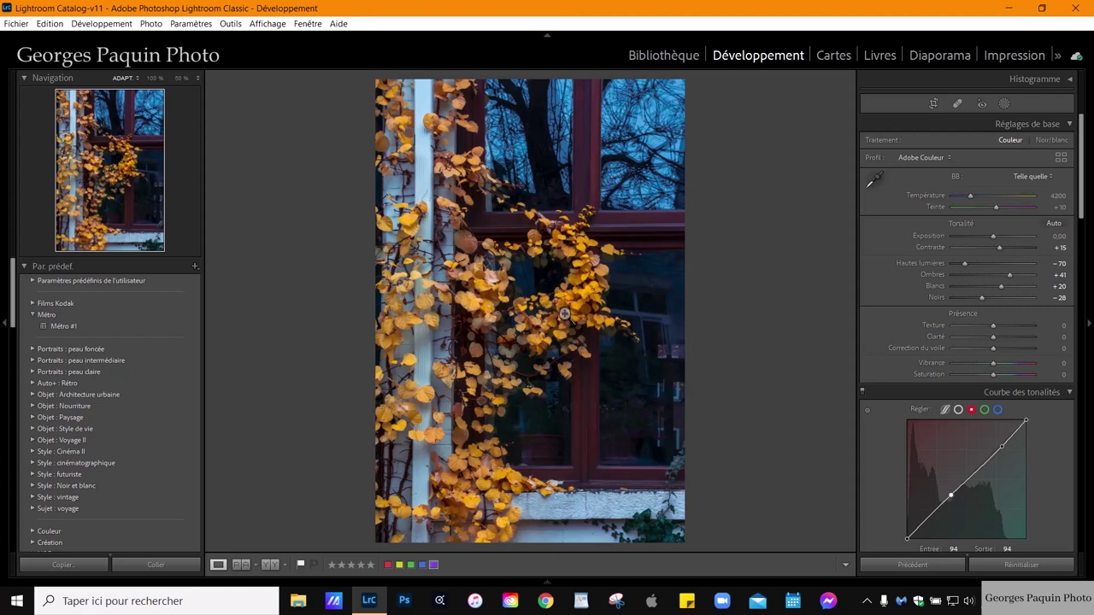
Pan across the warmed leaves and zoom to 100% to inspect them closely.
{"action": "left_click", "coordinate": [504, 369]}
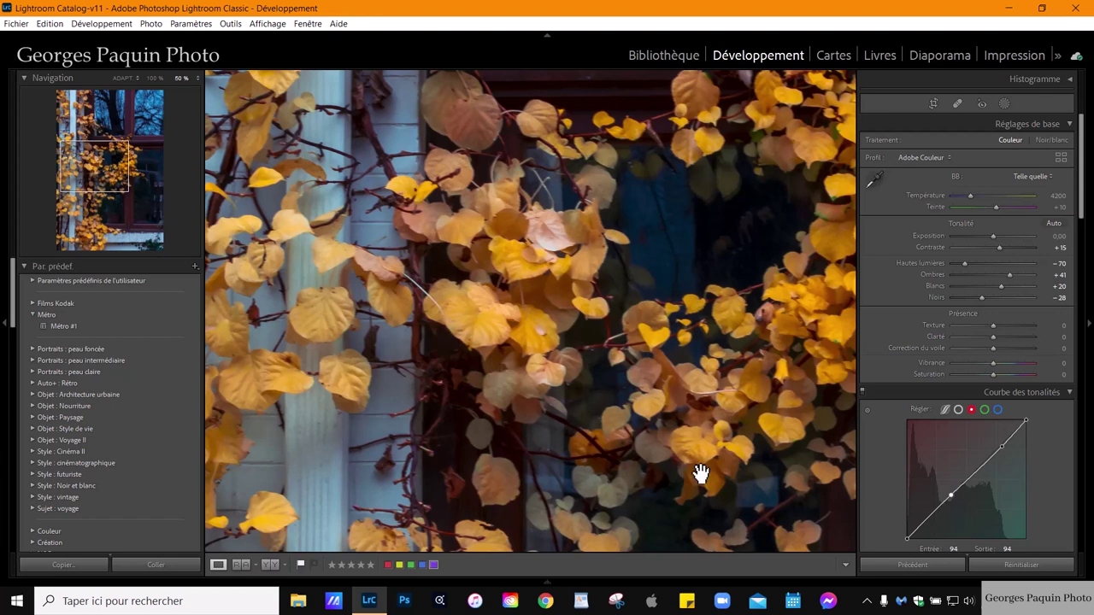
{"action": "left_click_drag", "start_coordinate": [701, 474], "coordinate": [449, 359]}
{"action": "left_click_drag", "start_coordinate": [385, 371], "coordinate": [446, 269]}
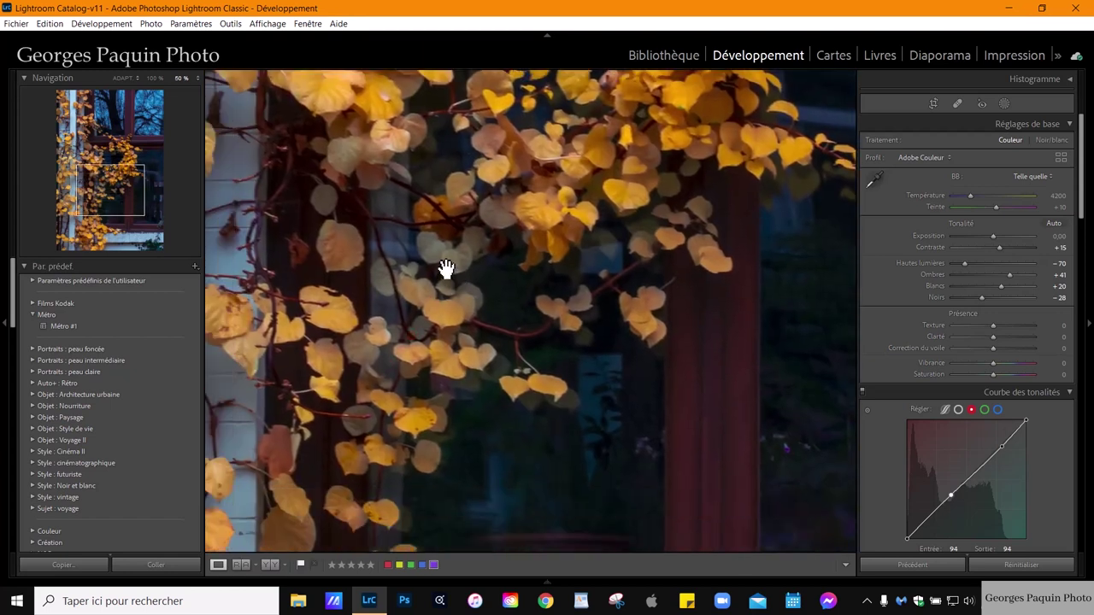
{"action": "key", "text": "ctrl+equal"}
{"action": "mouse_move", "coordinate": [385, 176]}
{"action": "left_mouse_down"}
{"action": "mouse_move", "coordinate": [471, 325]}
{"action": "mouse_move", "coordinate": [514, 238]}
{"action": "left_mouse_up"}
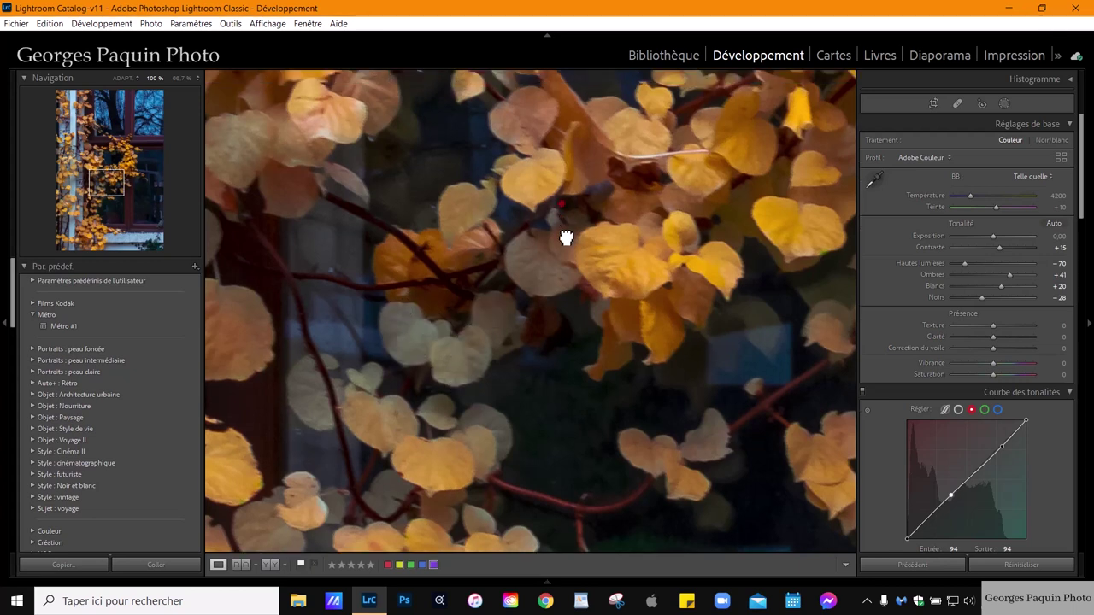
{"action": "left_click_drag", "start_coordinate": [566, 239], "coordinate": [559, 276]}
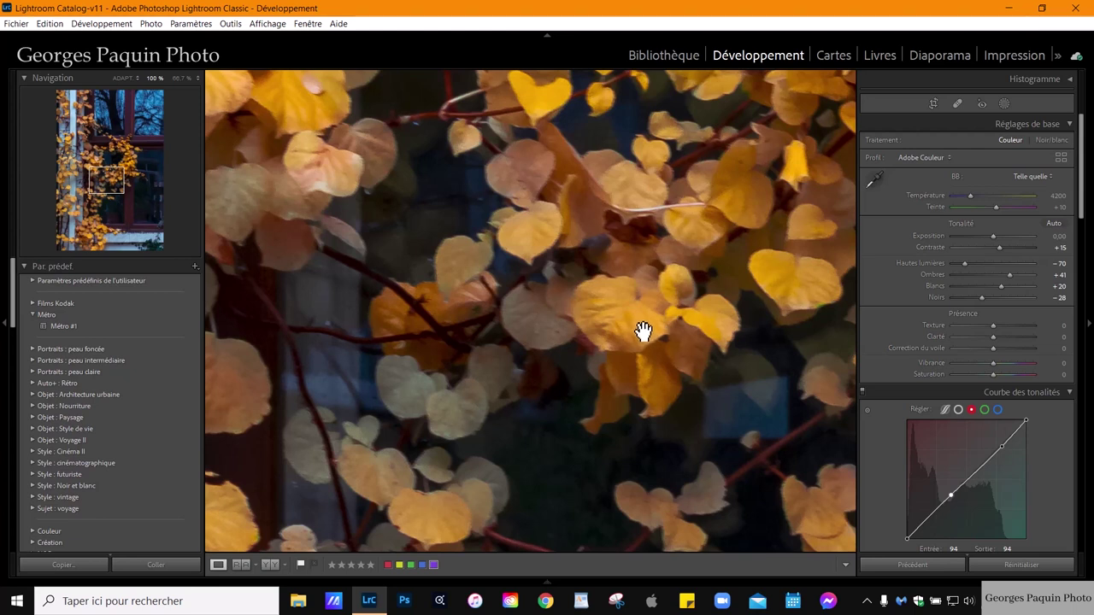
Create a new Brush mask alongside the leaves' colour-range mask.
{"action": "left_click", "coordinate": [1005, 101]}
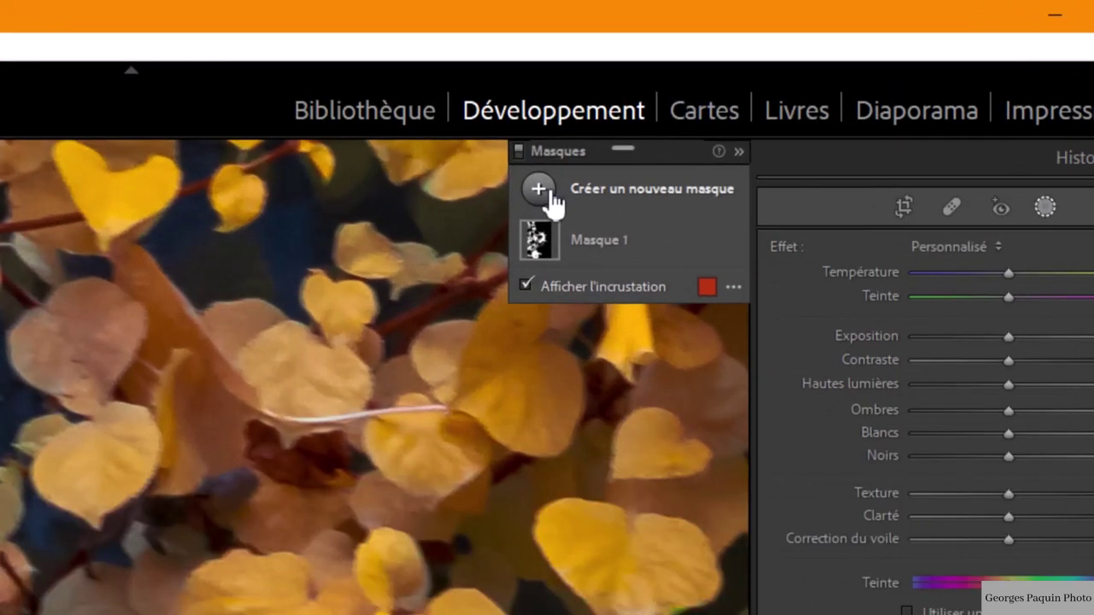
{"action": "left_click", "coordinate": [756, 97]}
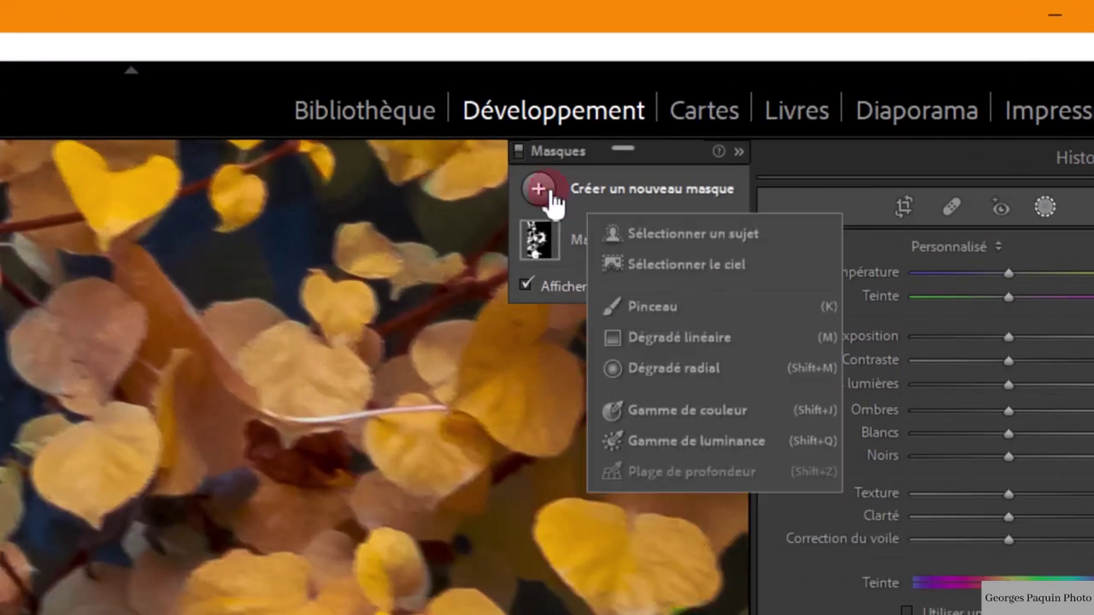
{"action": "left_click", "coordinate": [666, 307]}
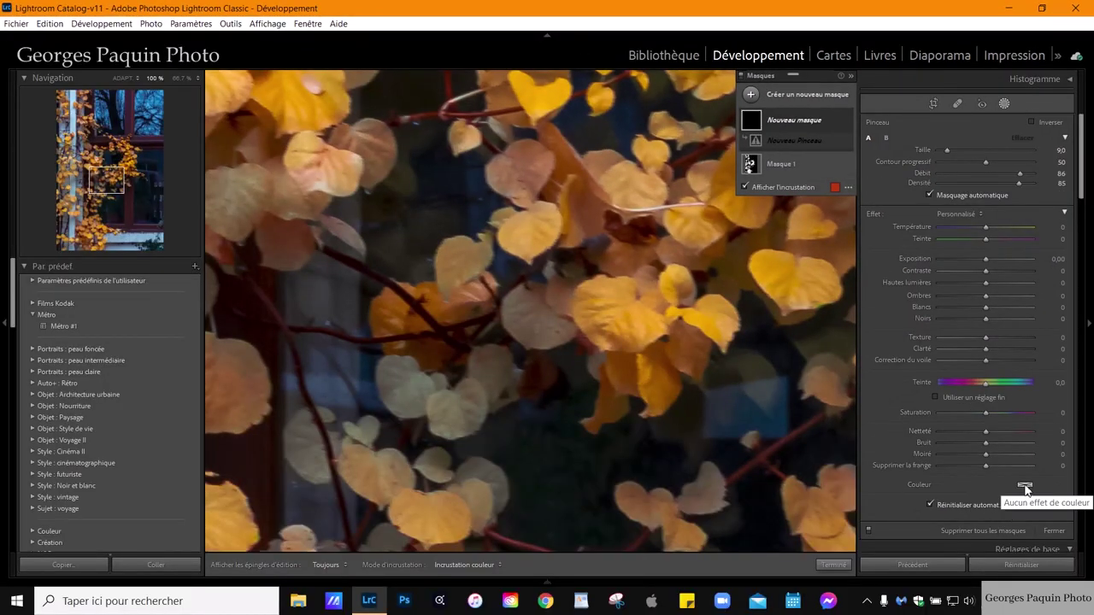
Tint the brush mask with a yellow sampled from a leaf and preview it.
{"action": "left_click", "coordinate": [1024, 485]}
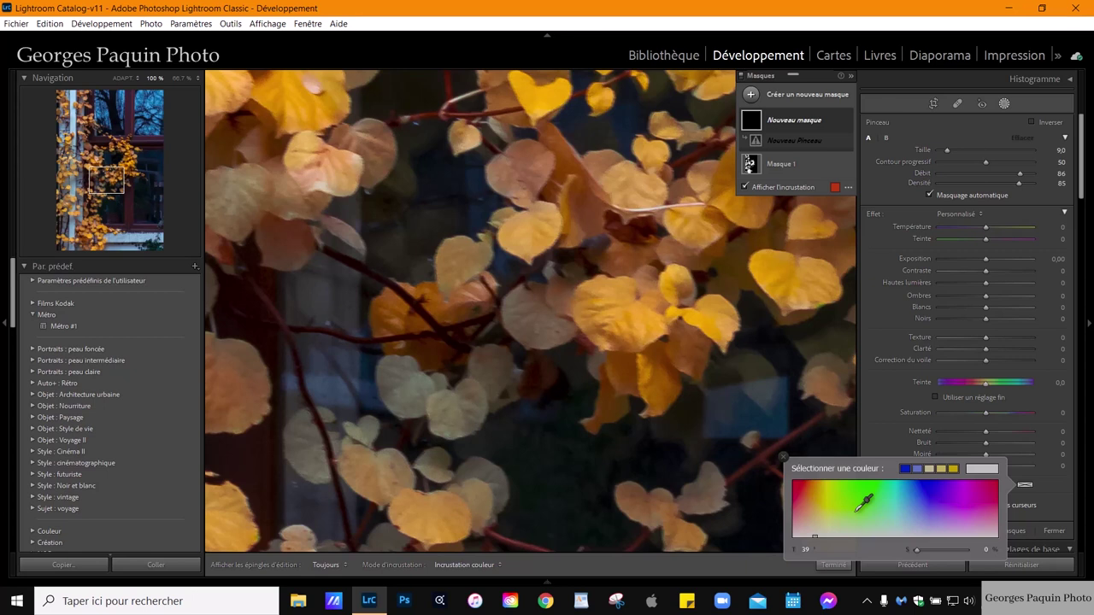
{"action": "mouse_move", "coordinate": [859, 506]}
{"action": "left_mouse_down"}
{"action": "mouse_move", "coordinate": [624, 295]}
{"action": "mouse_move", "coordinate": [636, 303]}
{"action": "left_mouse_up"}
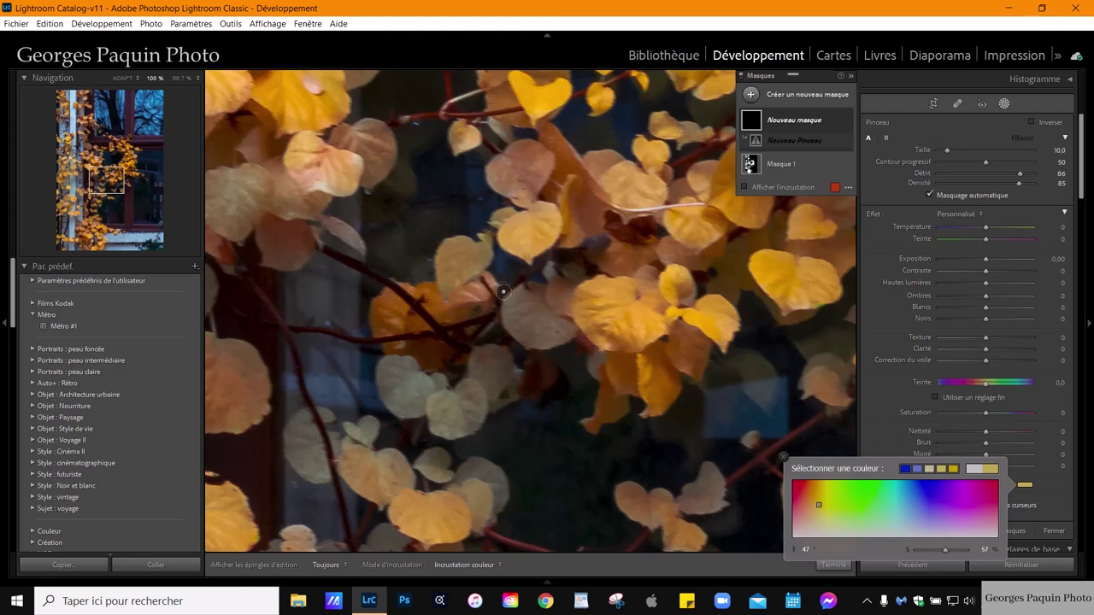
{"action": "key", "text": "h"}
{"action": "left_click", "coordinate": [531, 301]}
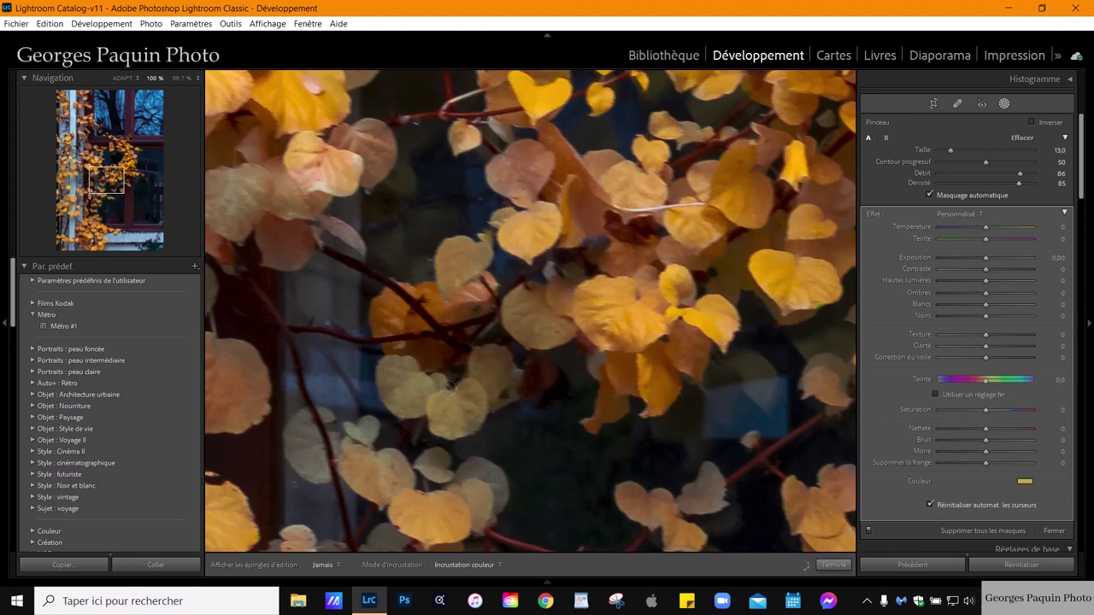
{"action": "key", "text": "h"}
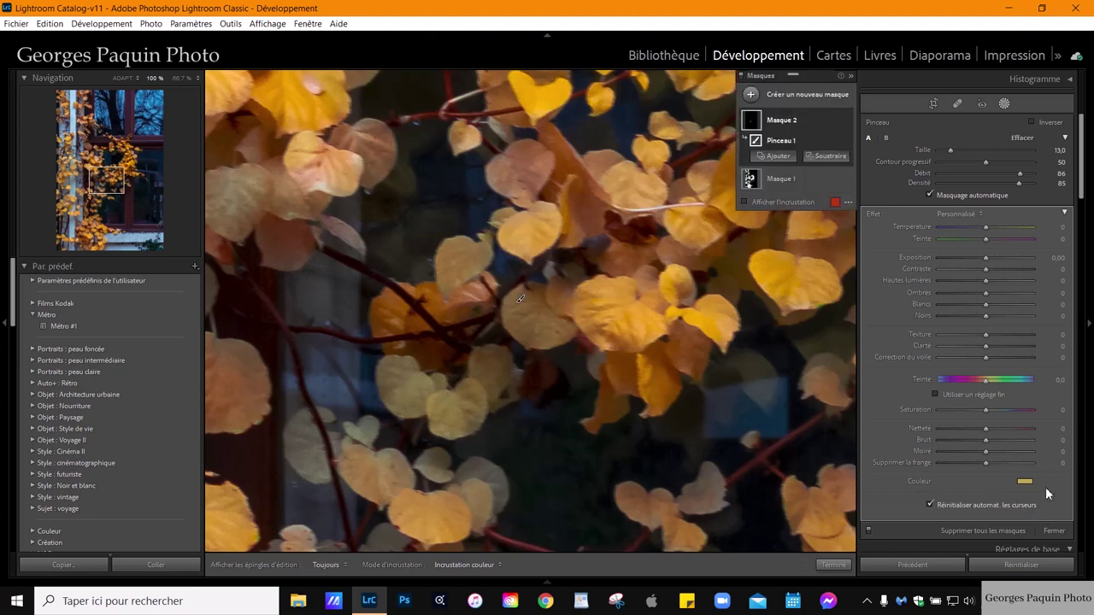
Raise the brush mask's yellow tint saturation to about 90.
{"action": "left_click", "coordinate": [1025, 483]}
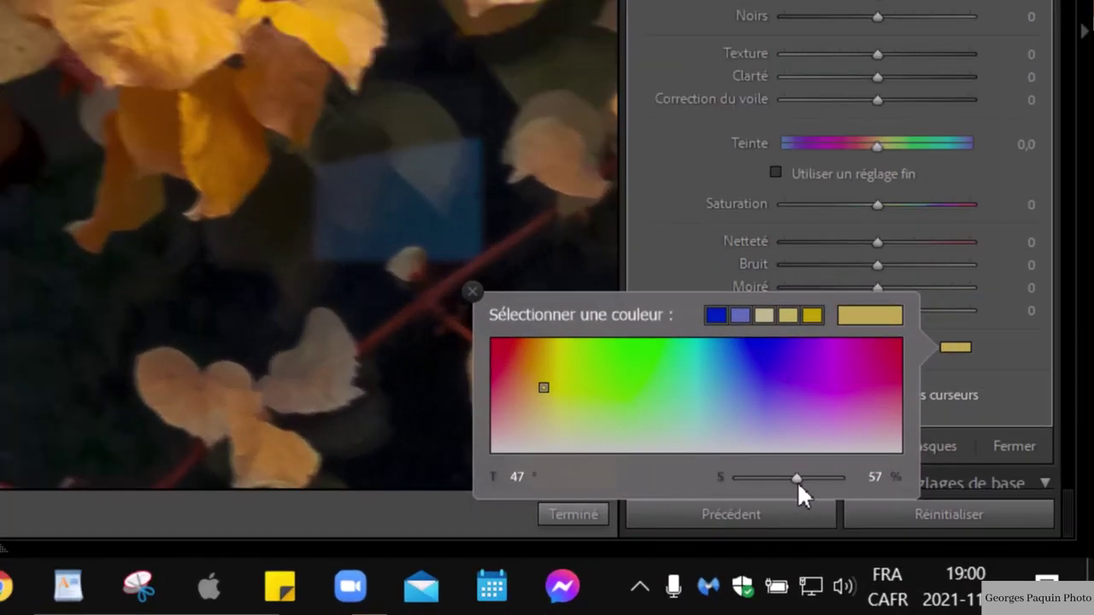
{"action": "left_click_drag", "start_coordinate": [945, 549], "coordinate": [947, 549]}
{"action": "left_click_drag", "start_coordinate": [799, 482], "coordinate": [828, 477]}
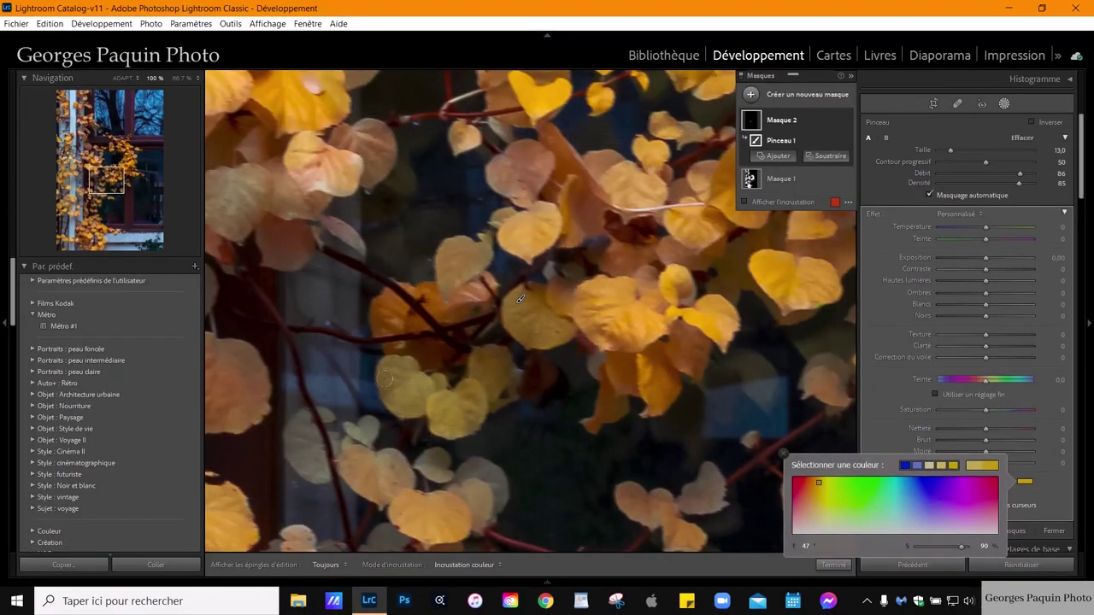
{"action": "left_click", "coordinate": [298, 411]}
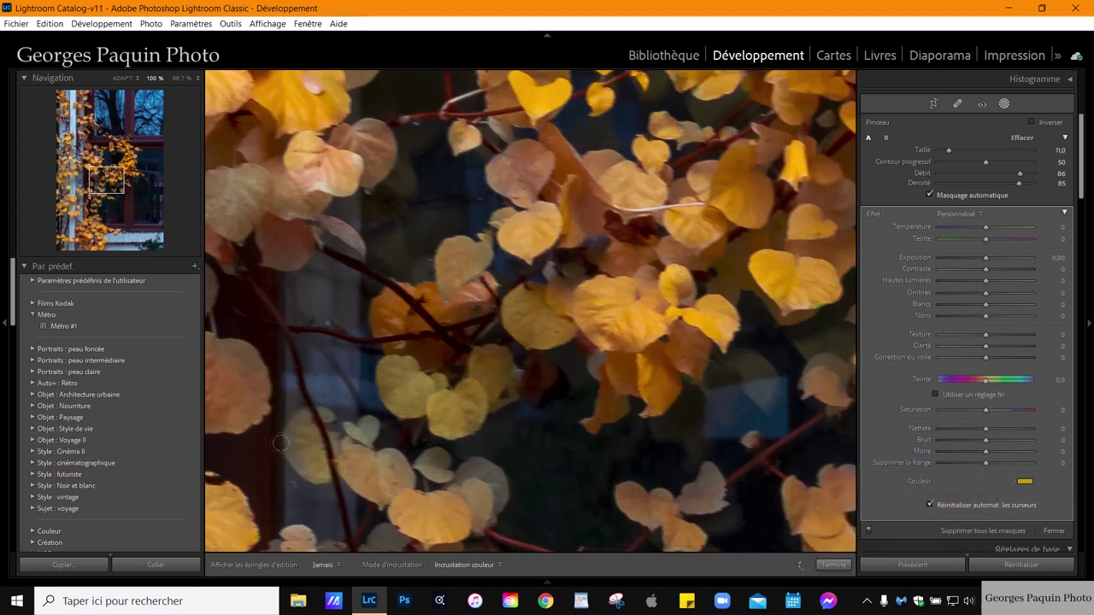
Preview the brushed lower vine without the mask overlay, then fit the whole photo in view.
{"action": "key", "text": "h"}
{"action": "key", "text": "h"}
{"action": "key", "text": "h"}
{"action": "key", "text": "h"}
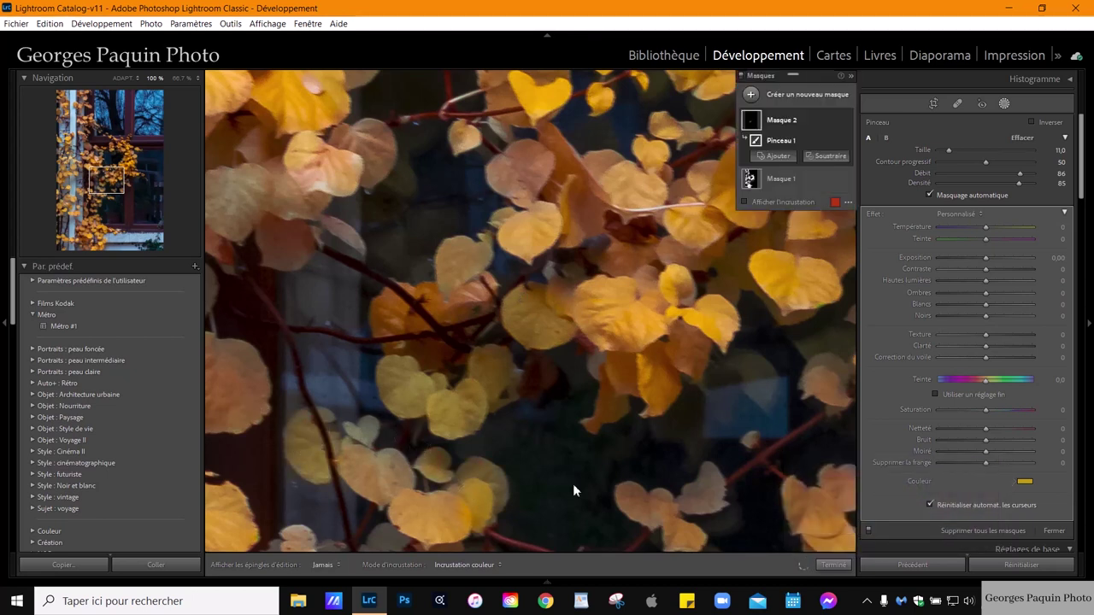
{"action": "key", "text": "h"}
{"action": "key", "text": "h"}
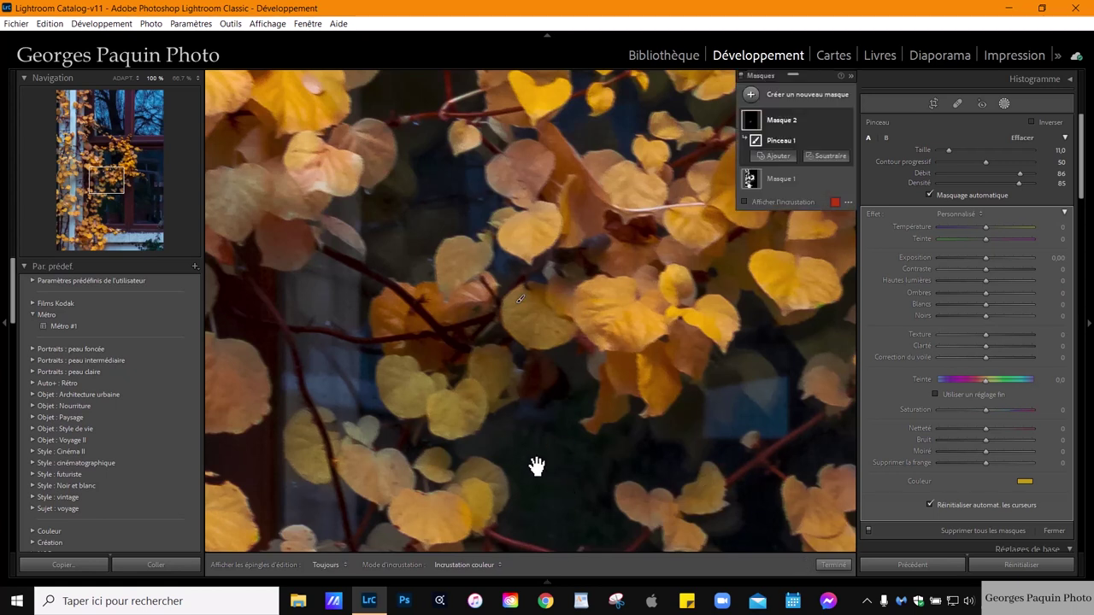
{"action": "left_click_drag", "start_coordinate": [376, 478], "coordinate": [462, 192]}
{"action": "key", "text": "h"}
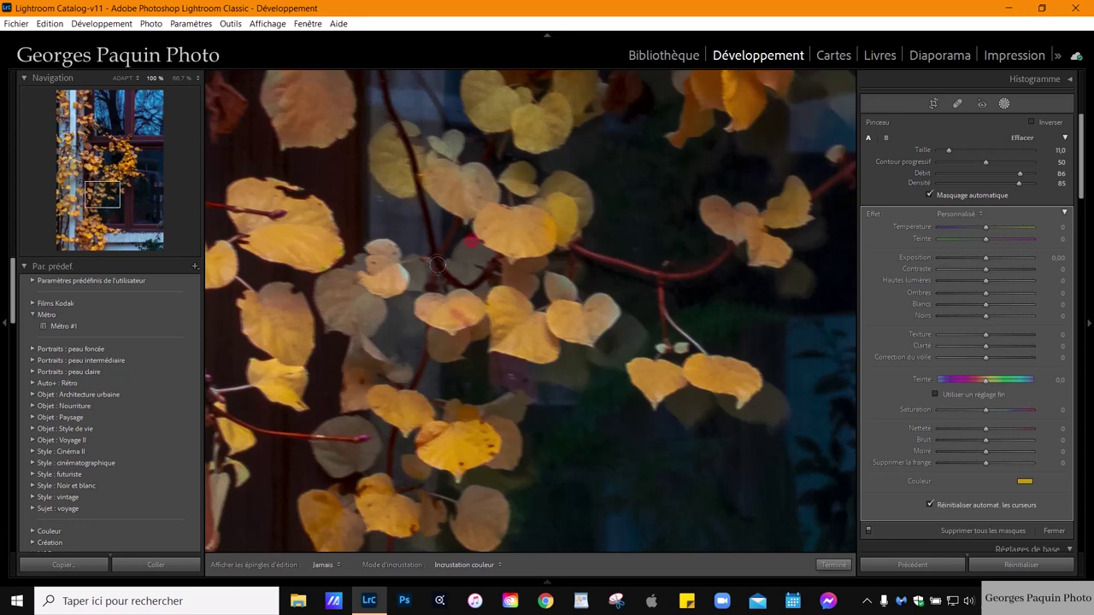
{"action": "key", "text": "h"}
{"action": "key", "text": "h"}
{"action": "key", "text": "h"}
{"action": "scroll", "coordinate": [366, 423], "scroll_direction": "down", "scroll_amount": 3}
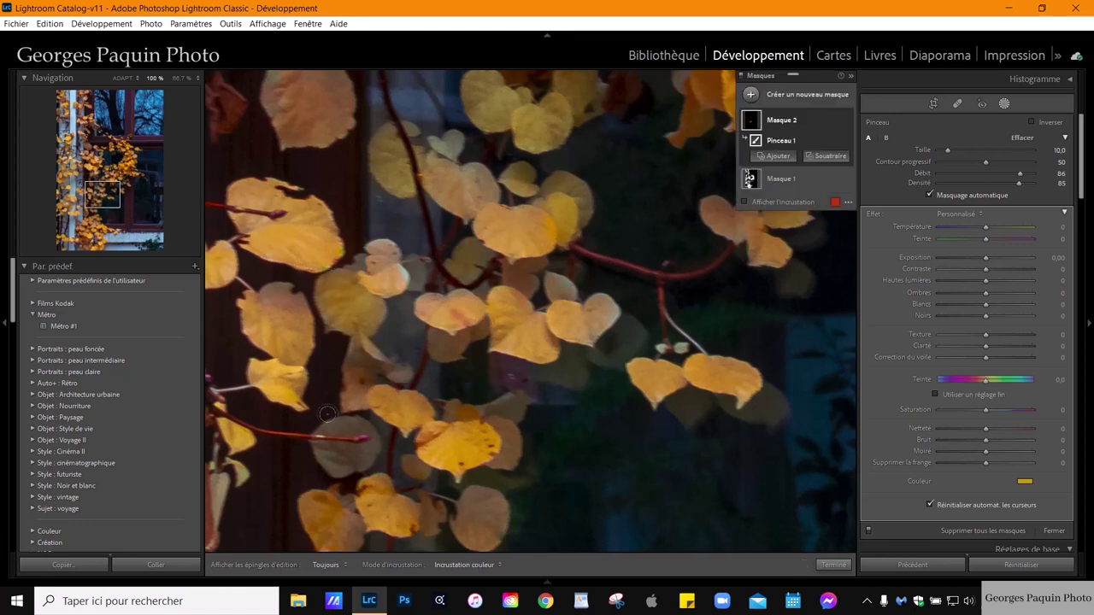
{"action": "key", "text": "h"}
{"action": "key", "text": "h"}
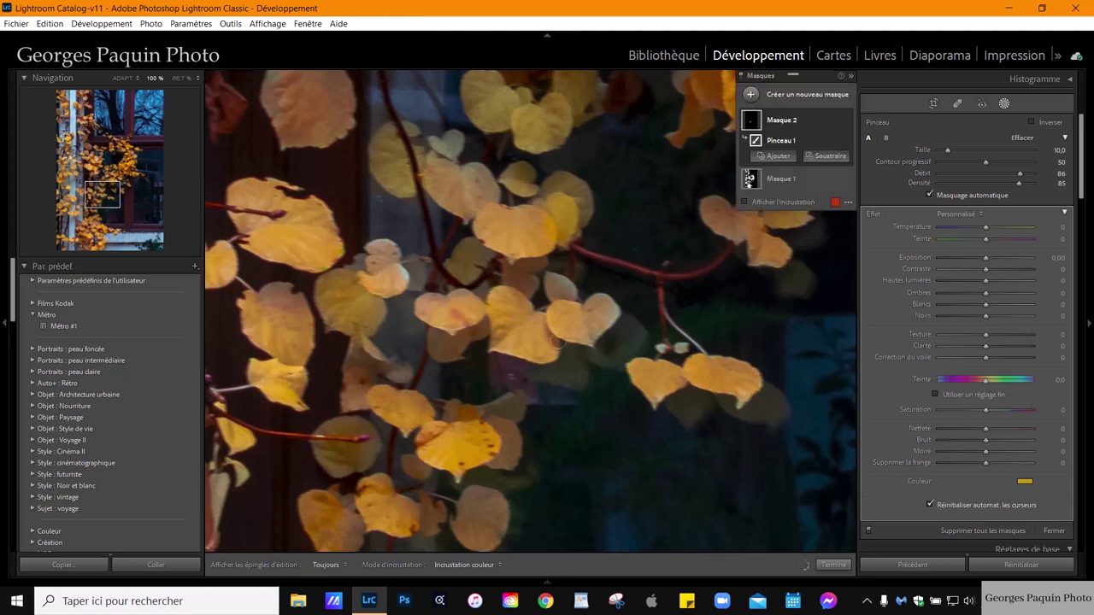
{"action": "key", "text": "h"}
{"action": "key", "text": "h"}
{"action": "left_click", "coordinate": [125, 78]}
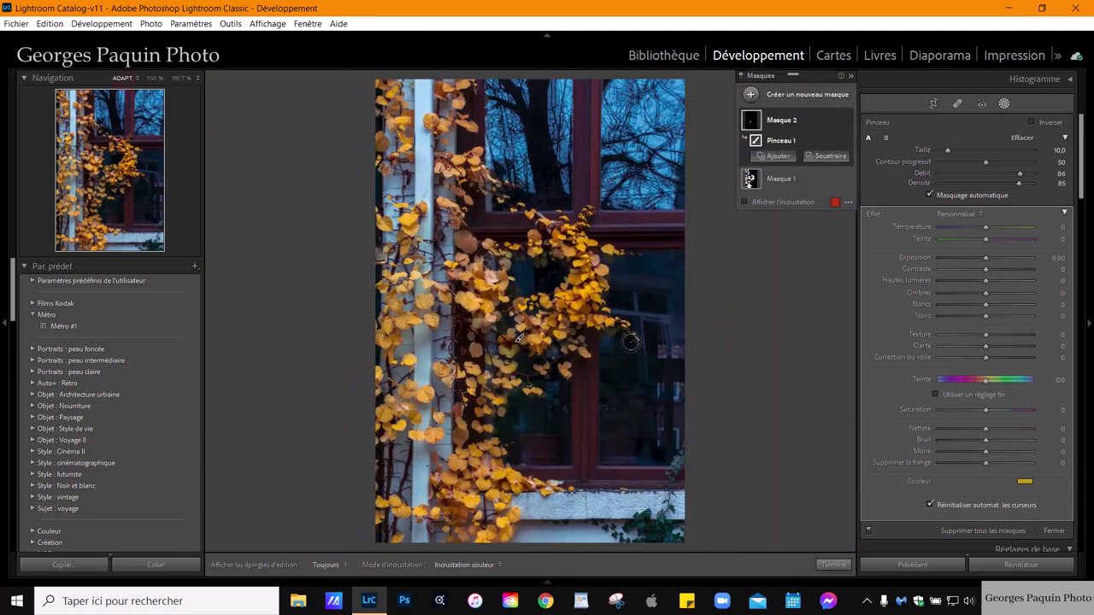
Finish masking and crop to 4 x 5 / 8 x 10, reframed on the vine-covered window.
{"action": "left_click", "coordinate": [833, 565]}
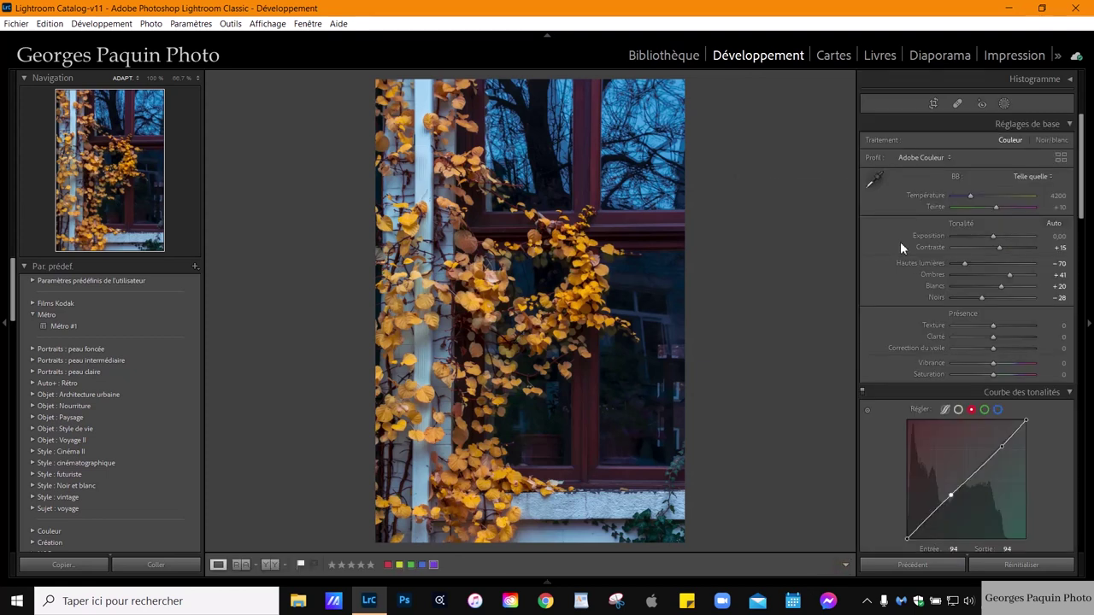
{"action": "left_click", "coordinate": [934, 103]}
{"action": "left_click", "coordinate": [1041, 142]}
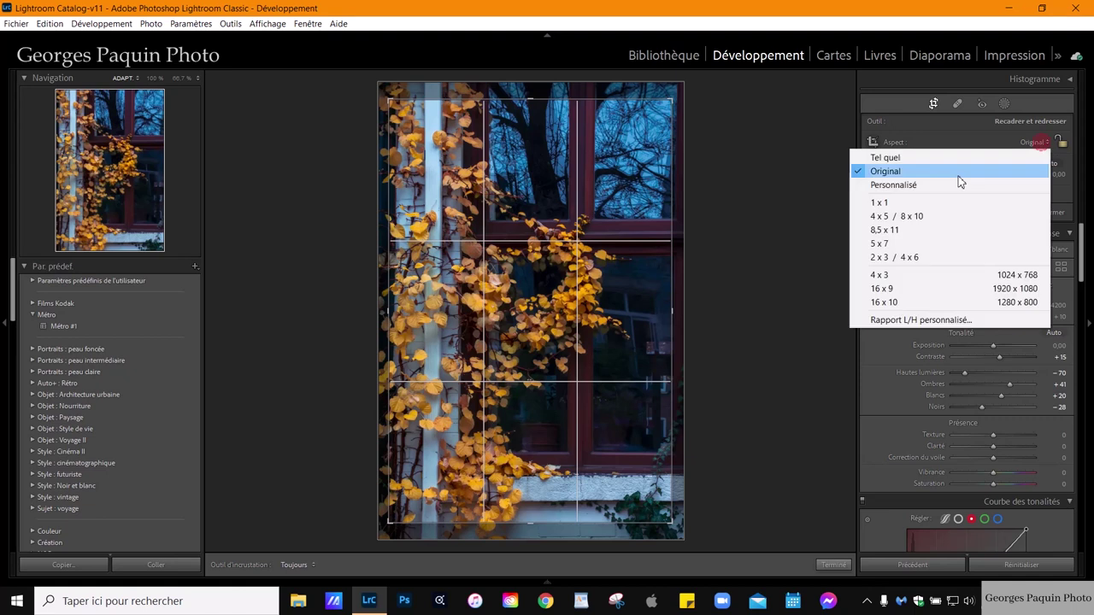
{"action": "left_click", "coordinate": [880, 215]}
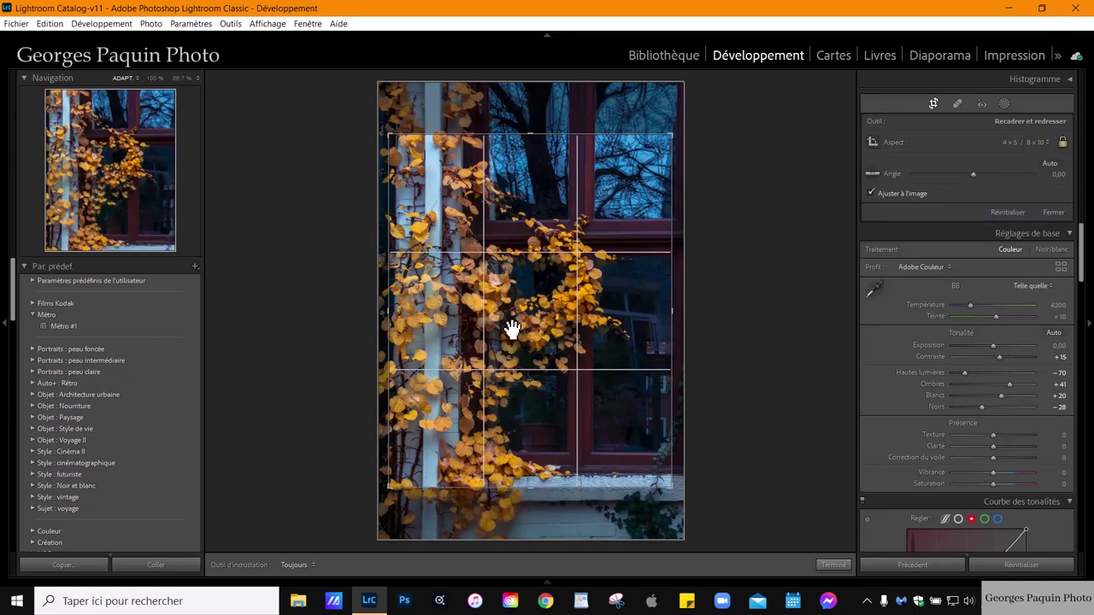
{"action": "left_click_drag", "start_coordinate": [512, 329], "coordinate": [498, 294]}
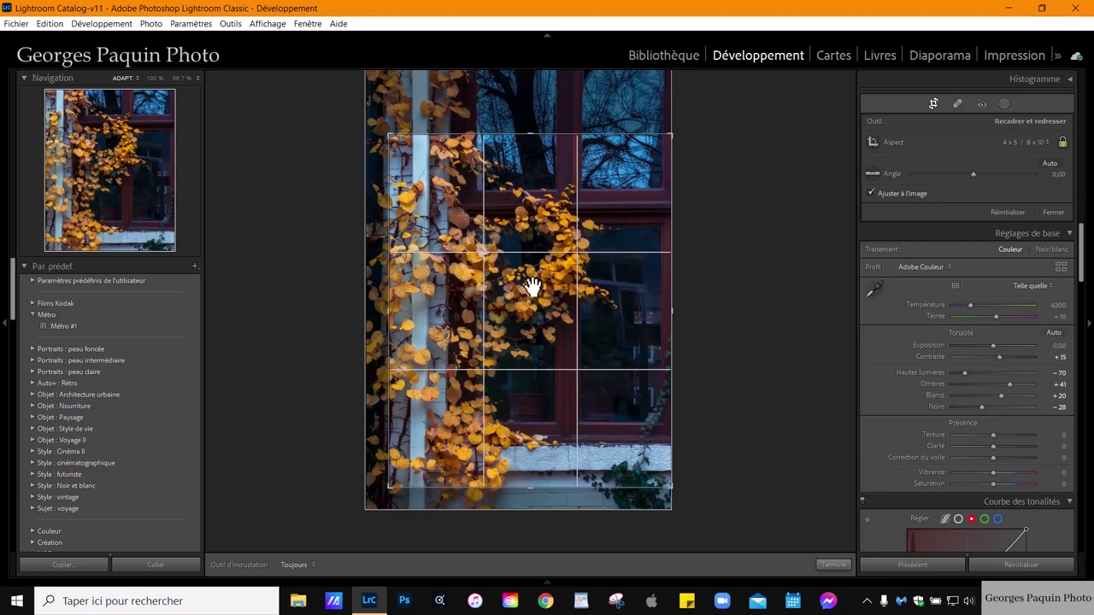
{"action": "left_click", "coordinate": [839, 566]}
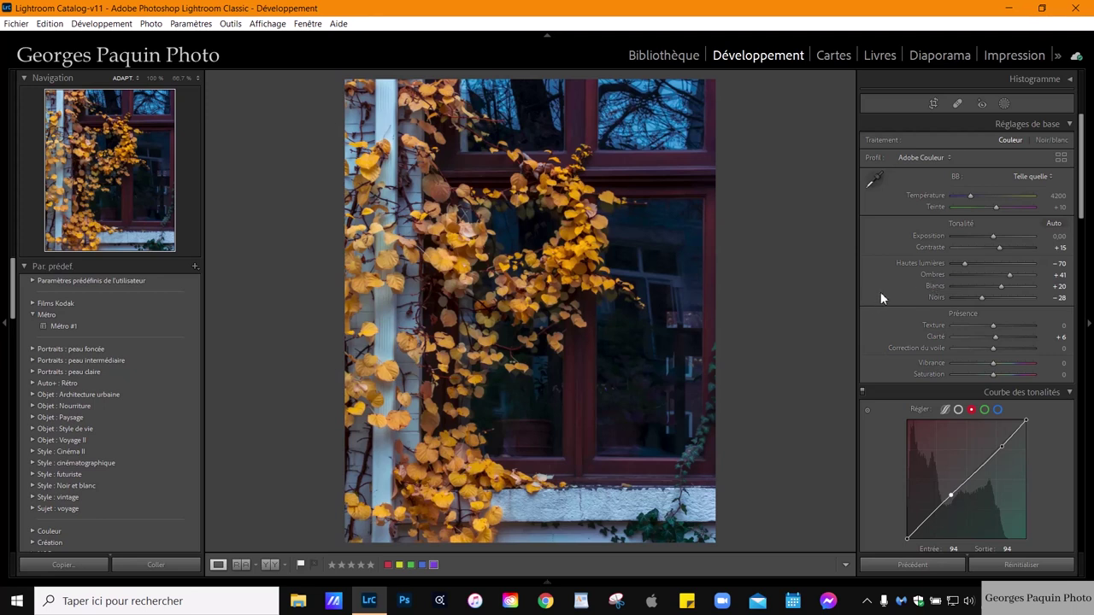
Scroll the adjustment panels down to the Effects section for post-crop vignetting.
{"action": "scroll", "coordinate": [881, 297], "scroll_direction": "down", "scroll_amount": 5}
{"action": "scroll", "coordinate": [881, 297], "scroll_direction": "down", "scroll_amount": 5}
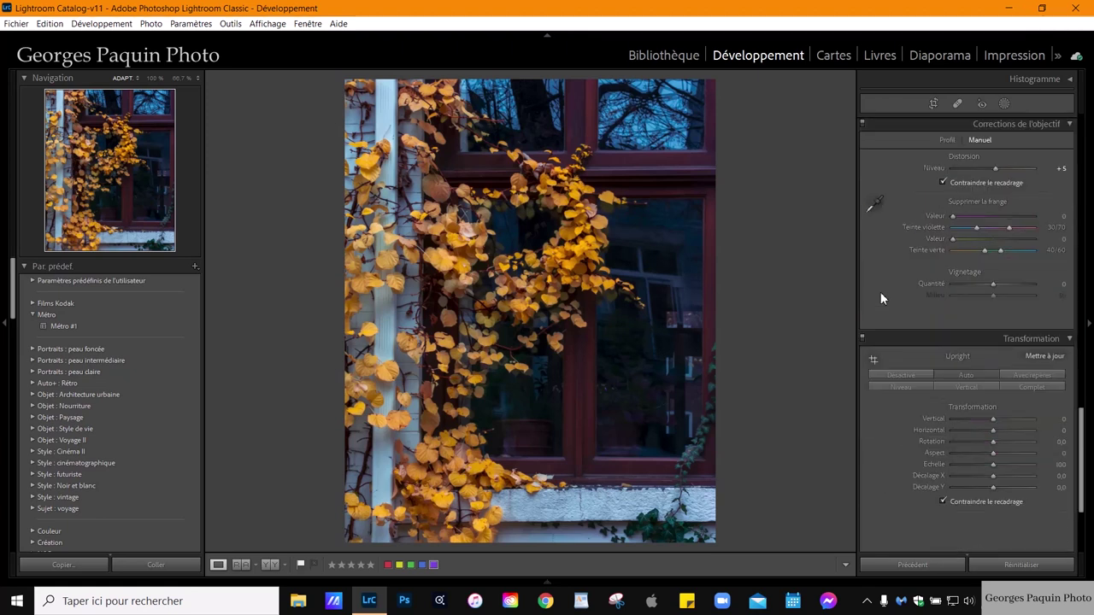
{"action": "scroll", "coordinate": [881, 296], "scroll_direction": "down", "scroll_amount": 5}
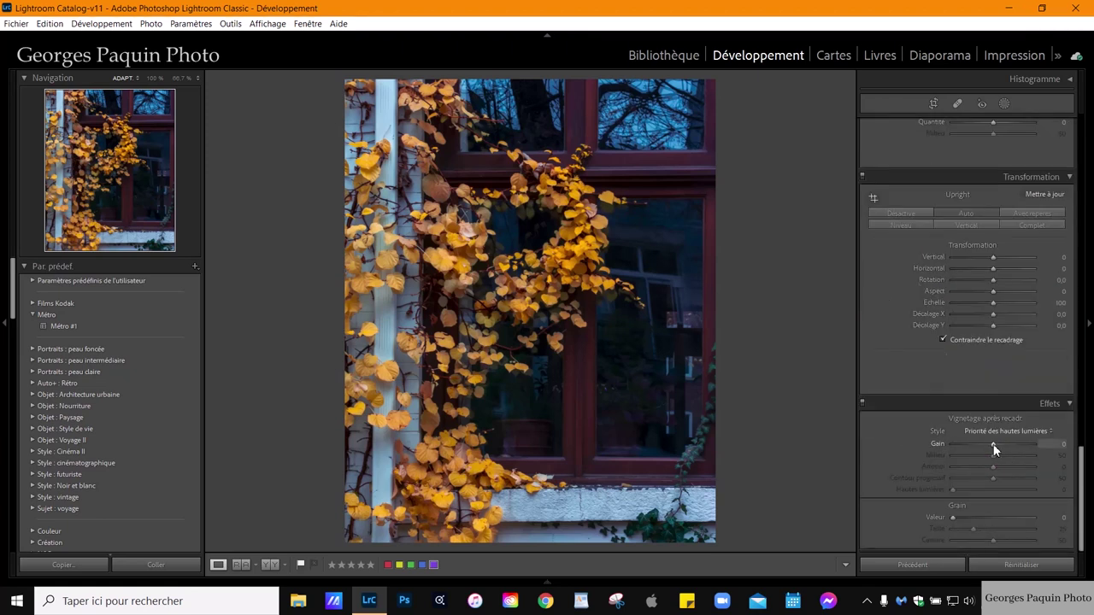
{"action": "scroll", "coordinate": [994, 451], "scroll_direction": "down", "scroll_amount": 4}
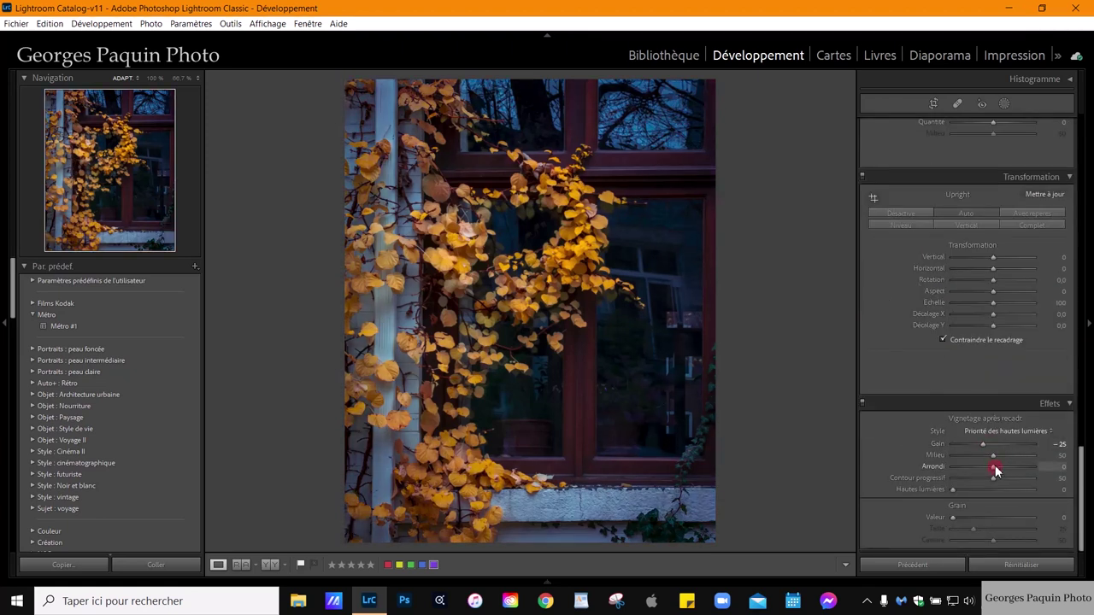
{"action": "scroll", "coordinate": [995, 465], "scroll_direction": "down", "scroll_amount": 4}
{"action": "scroll", "coordinate": [993, 478], "scroll_direction": "up", "scroll_amount": 3}
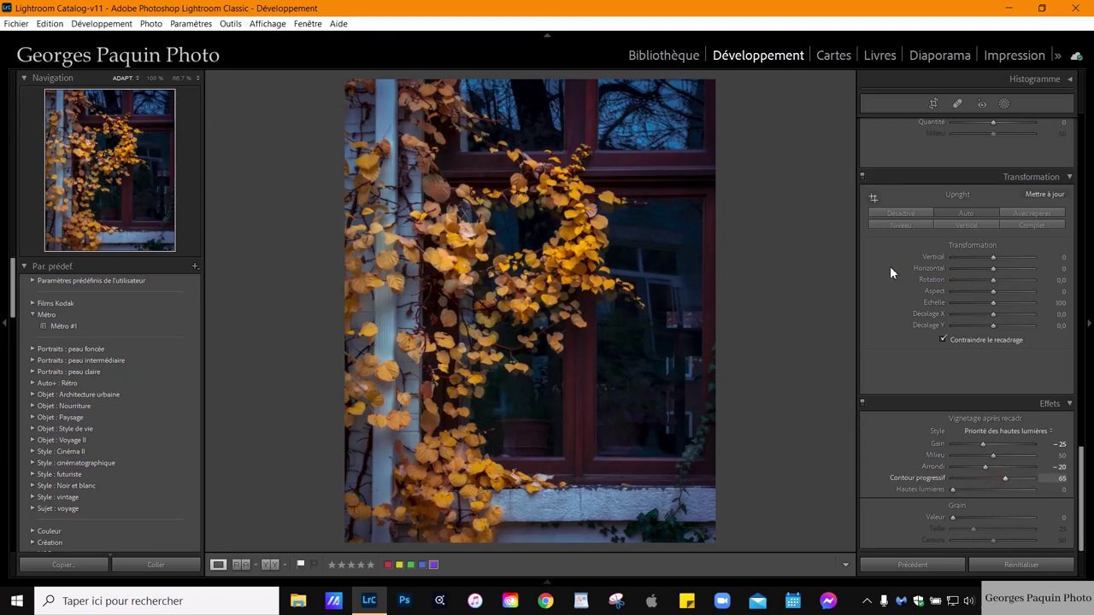